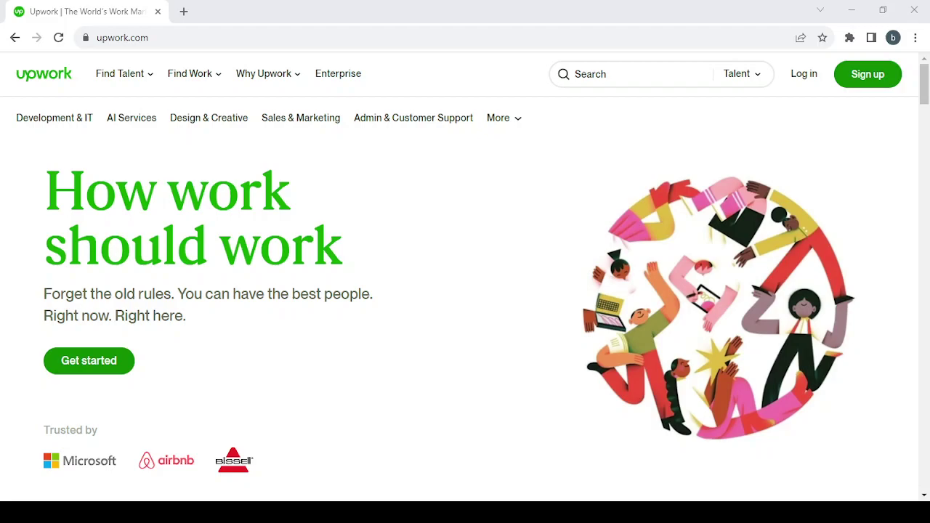
Step: Use the homepage's Get started button to reach the client-or-freelancer sign-up choice
left_click(777, 132)
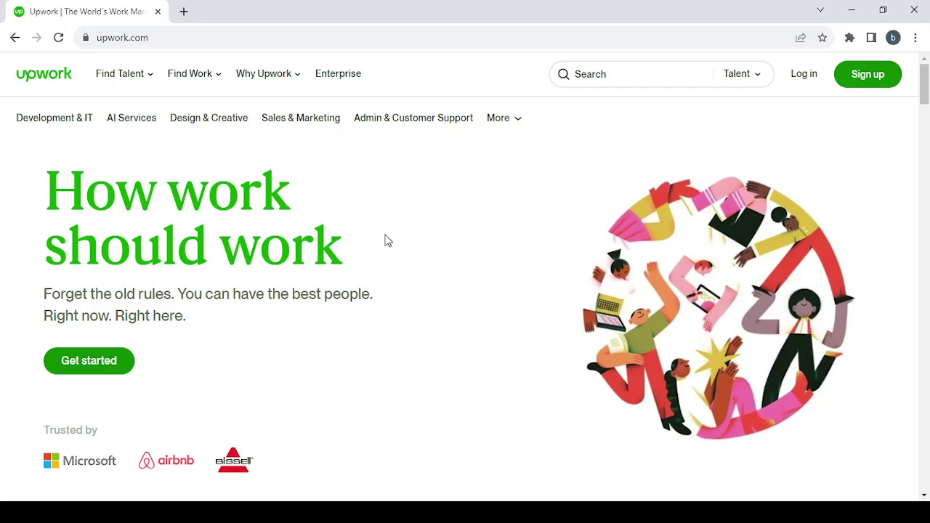
left_click(107, 362)
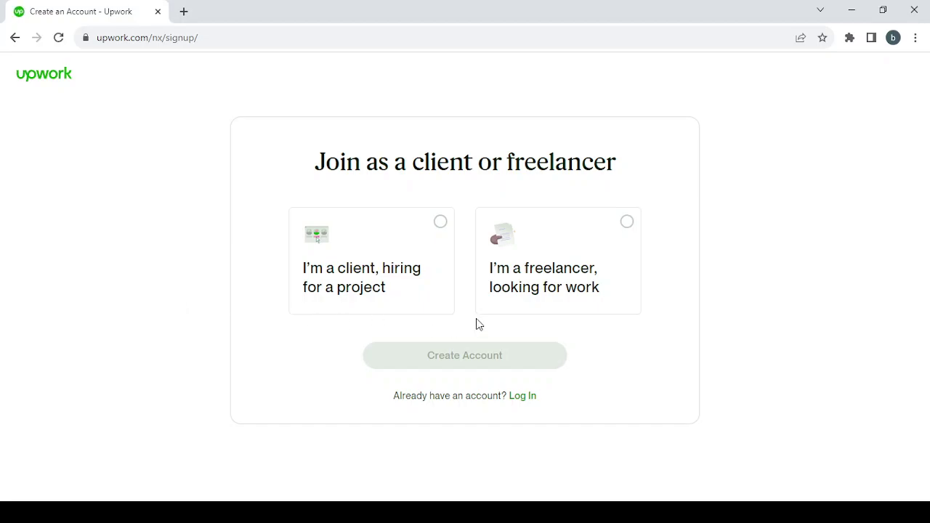
Step: Choose to join as a freelancer and open the freelancer registration form
left_click(614, 225)
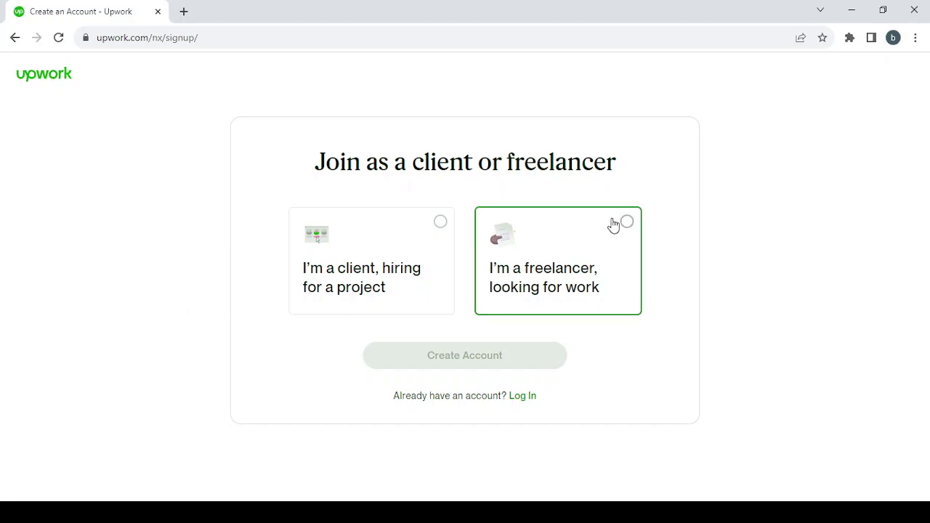
left_click(528, 364)
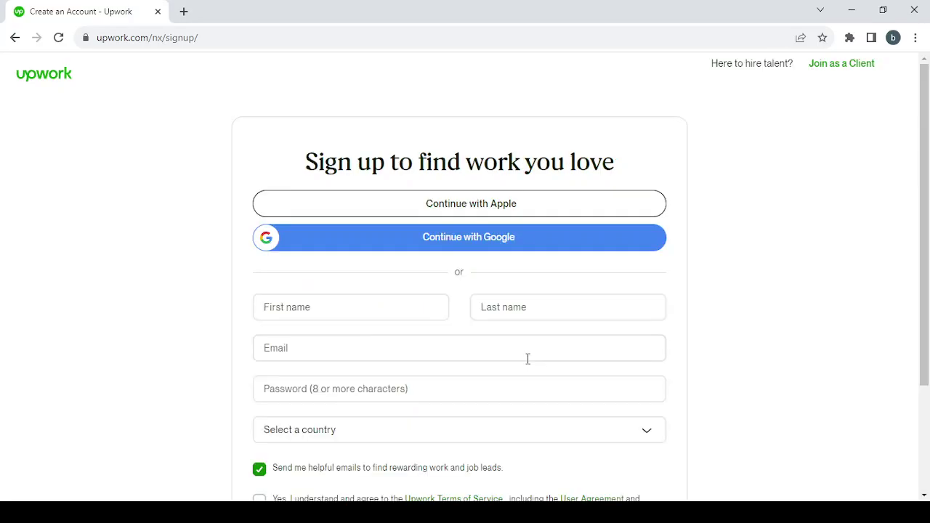
scroll(527, 358, "down", 3)
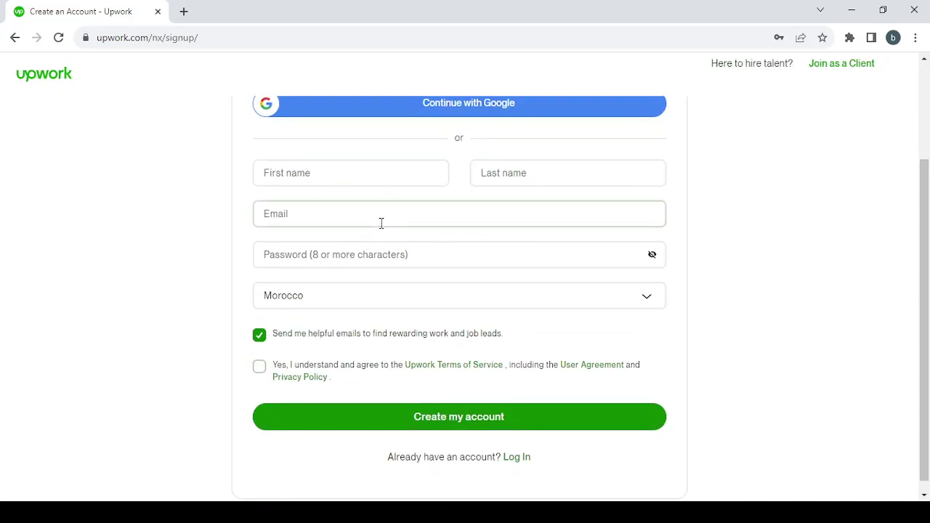
scroll(396, 269, "down", 1)
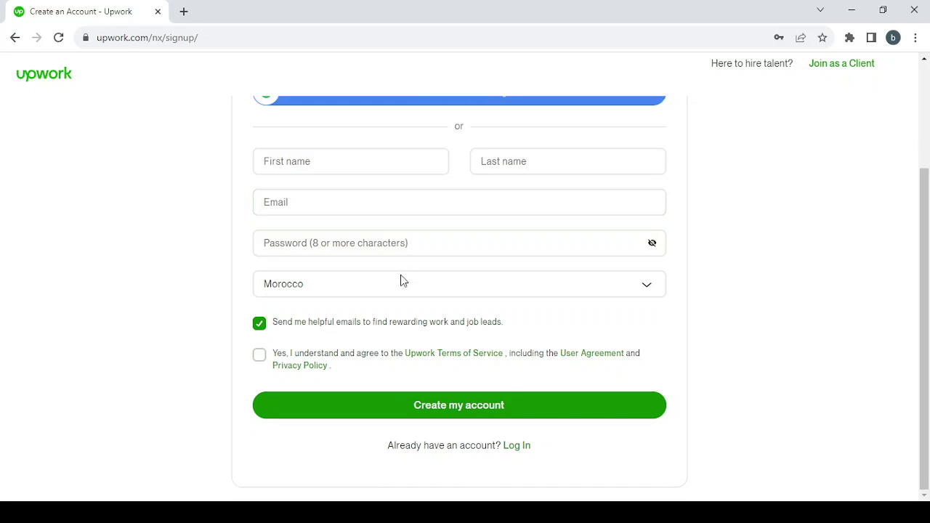
Step: Log in with the existing account's email and saved password
left_click(518, 449)
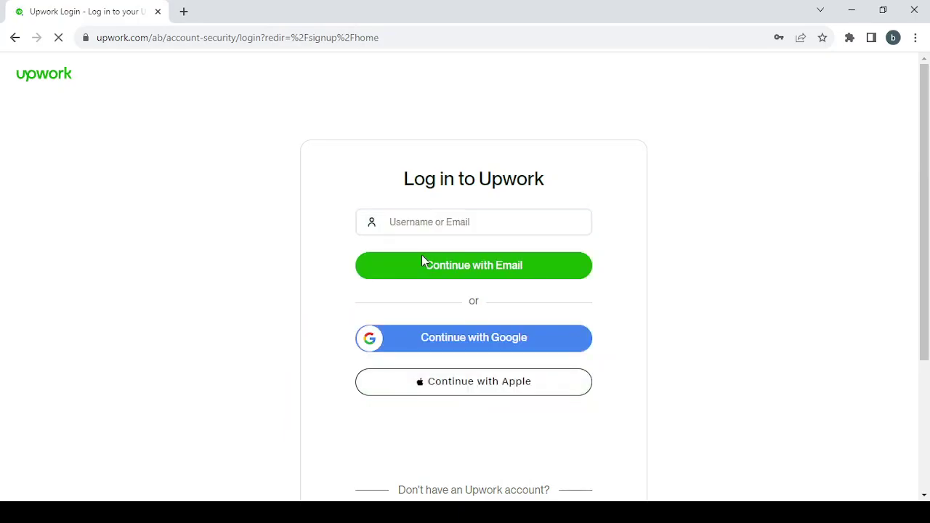
left_click(500, 266)
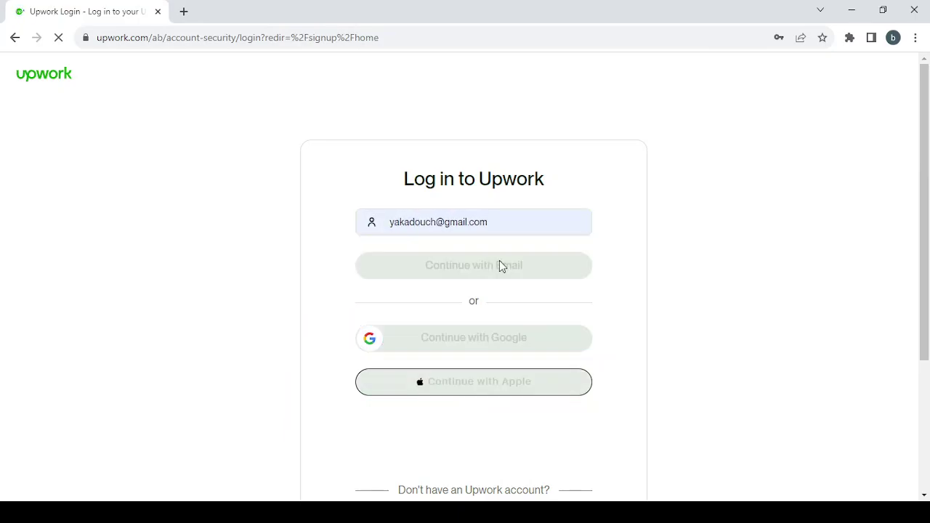
left_click(507, 340)
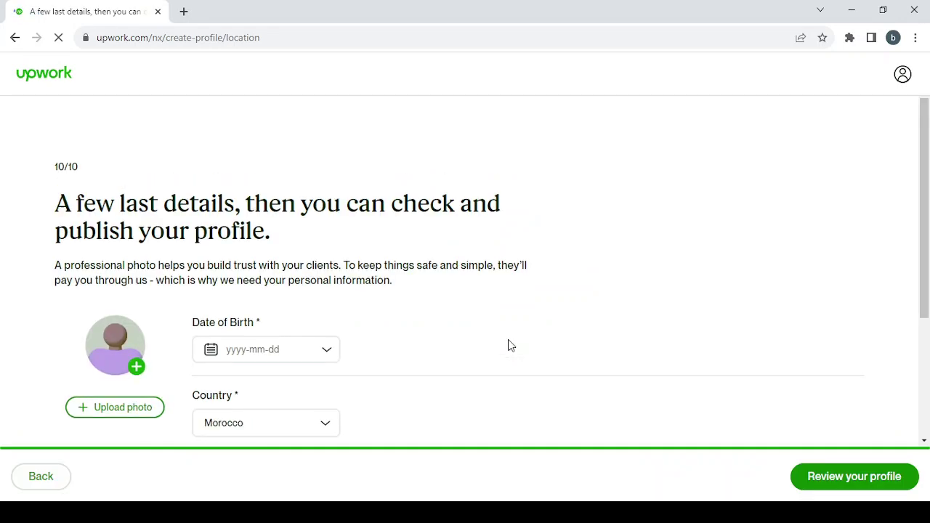
Step: Step back nine pages, from hourly rate through skills, languages and goals, to the welcome page
scroll(509, 341, "down", 3)
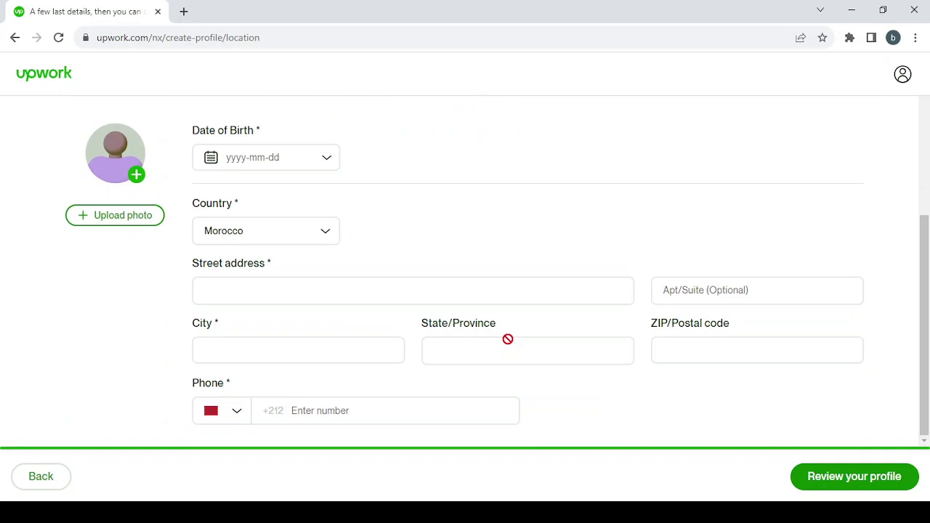
scroll(507, 339, "up", 3)
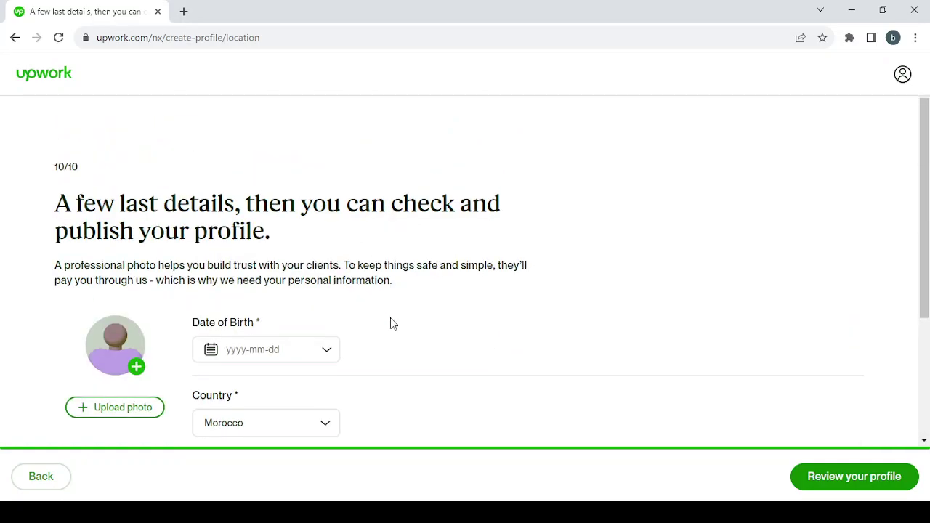
left_click(32, 481)
left_click(32, 481)
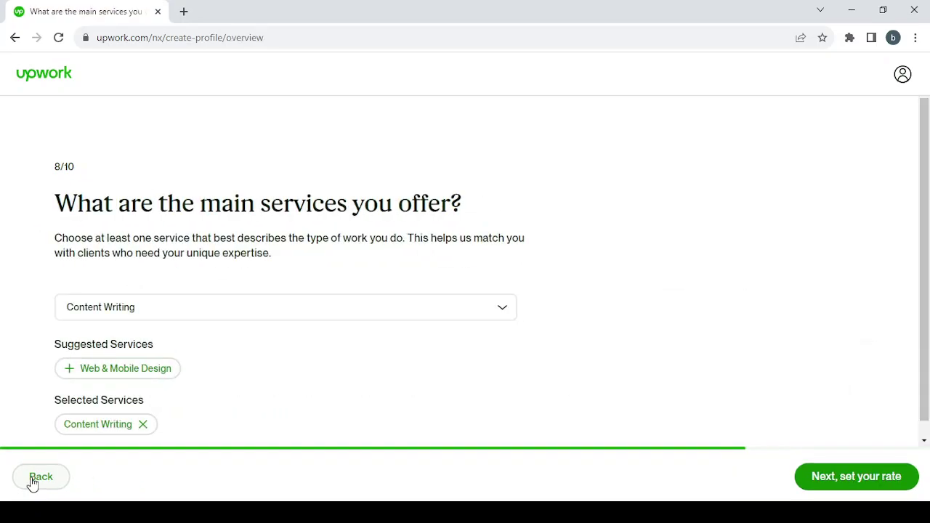
left_click(32, 481)
left_click(32, 481)
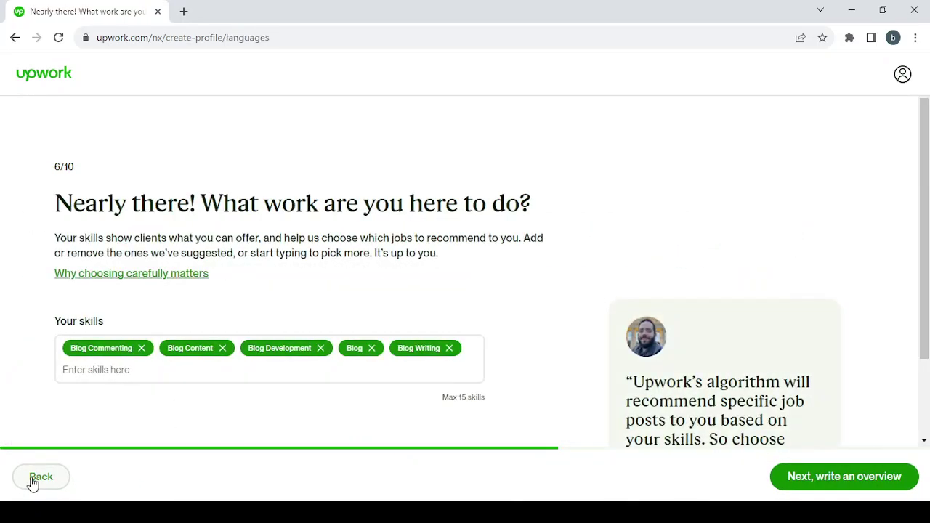
left_click(32, 481)
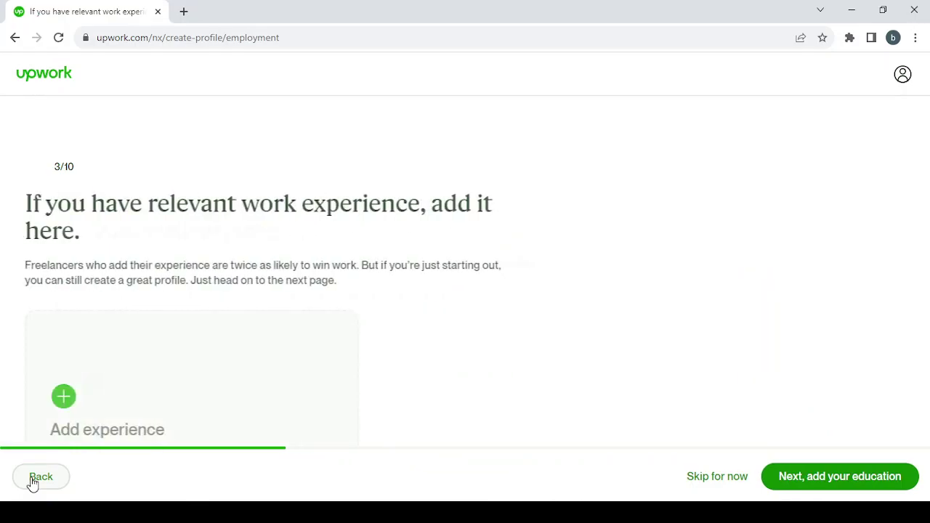
left_click(32, 481)
left_click(32, 481)
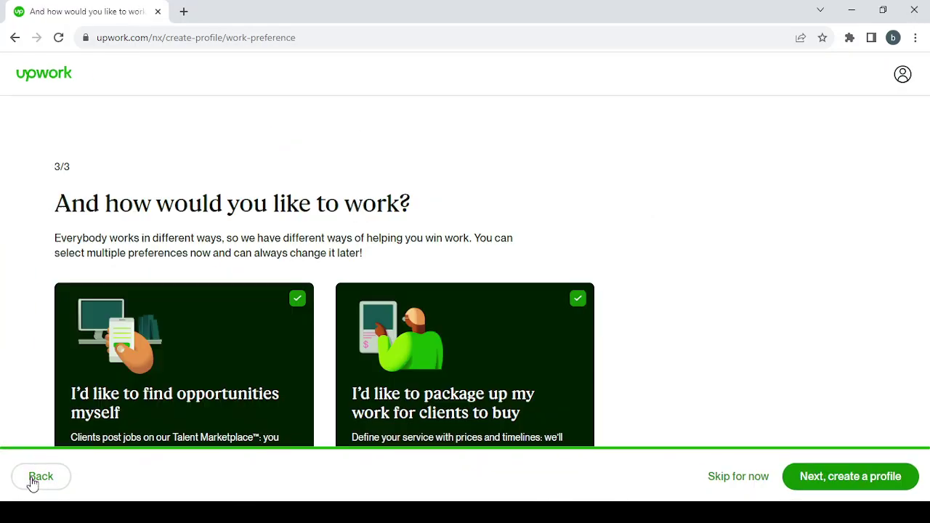
left_click(32, 481)
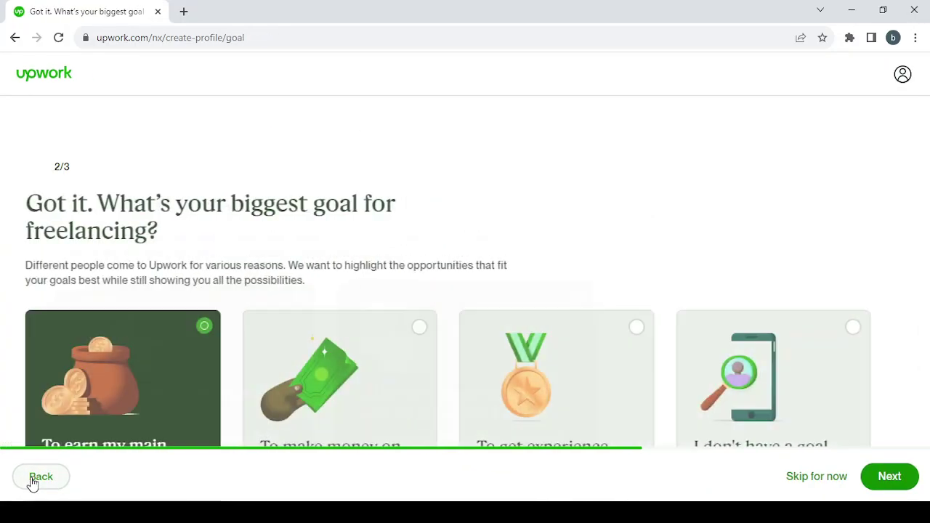
left_click(32, 481)
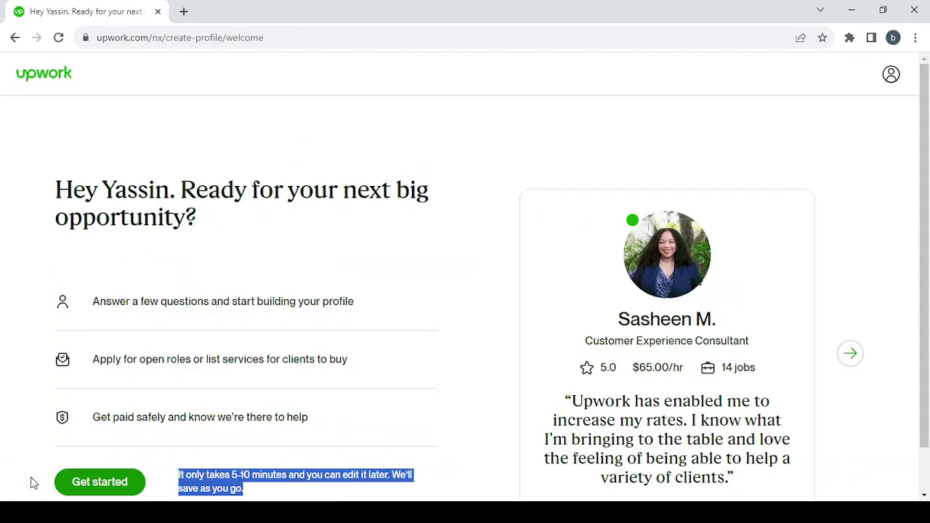
scroll(373, 245, "down", 1)
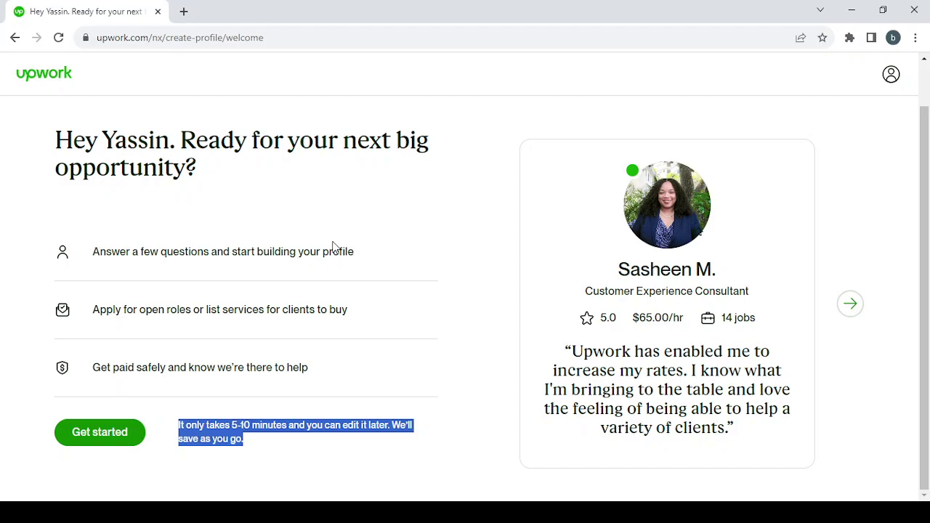
Step: Answer brand new to freelancing, main income as the goal, and both work preferences
left_click(111, 431)
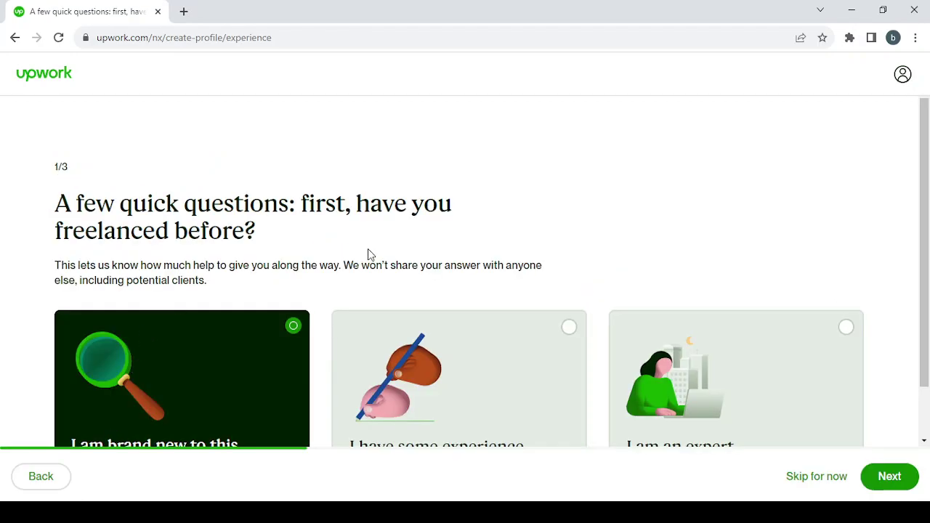
scroll(508, 292, "down", 1)
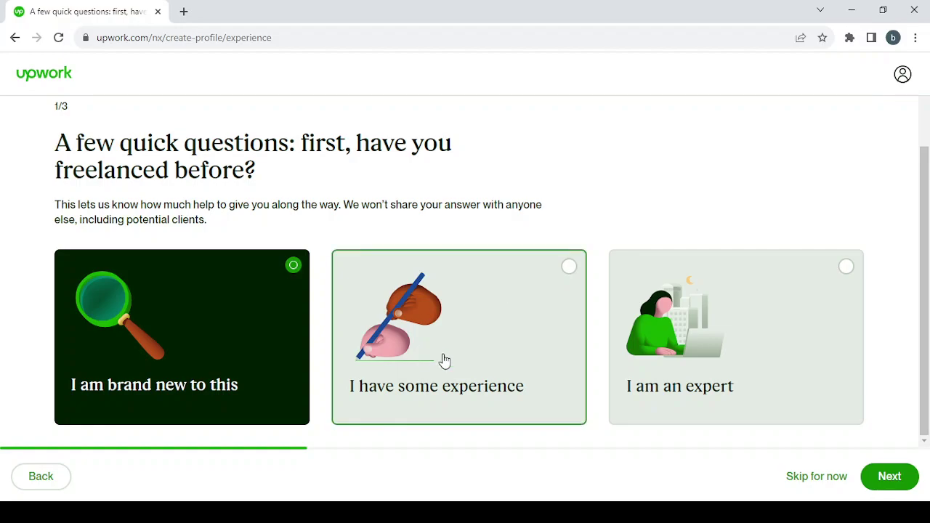
left_click(898, 481)
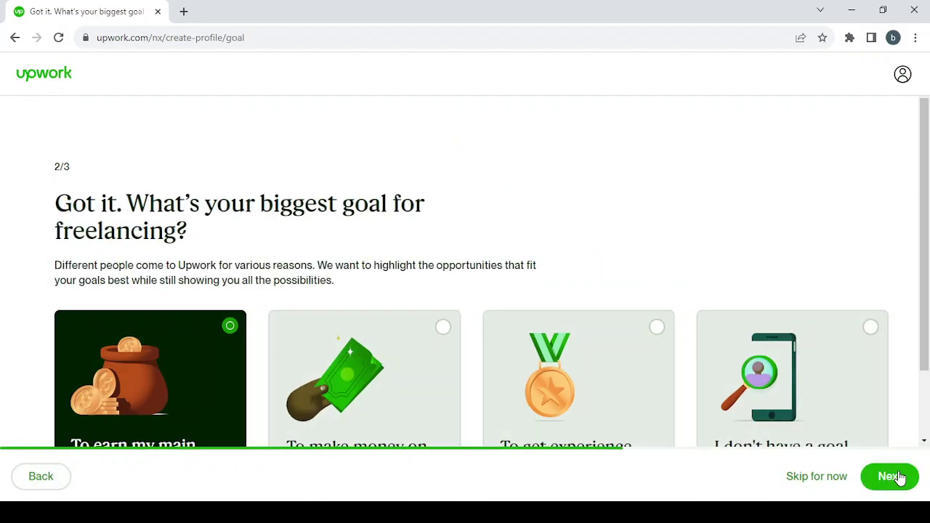
scroll(792, 199, "down", 2)
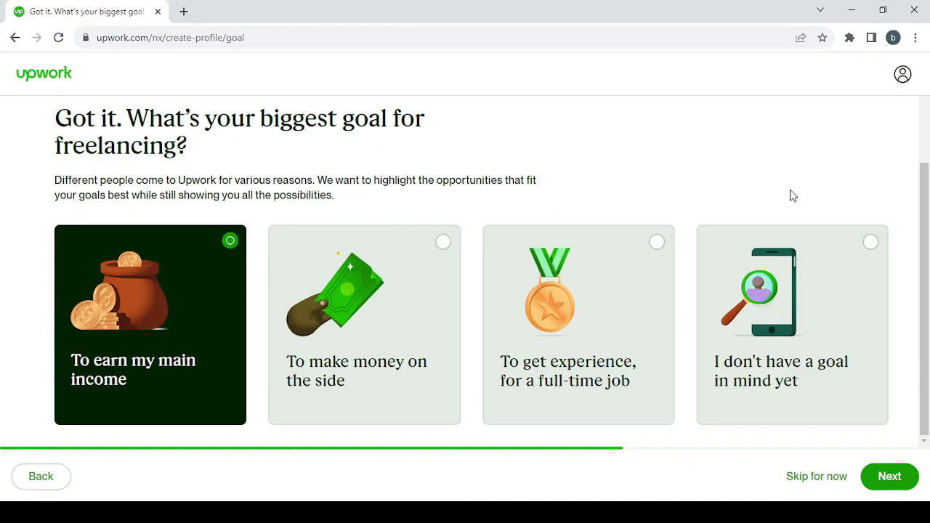
left_click(894, 479)
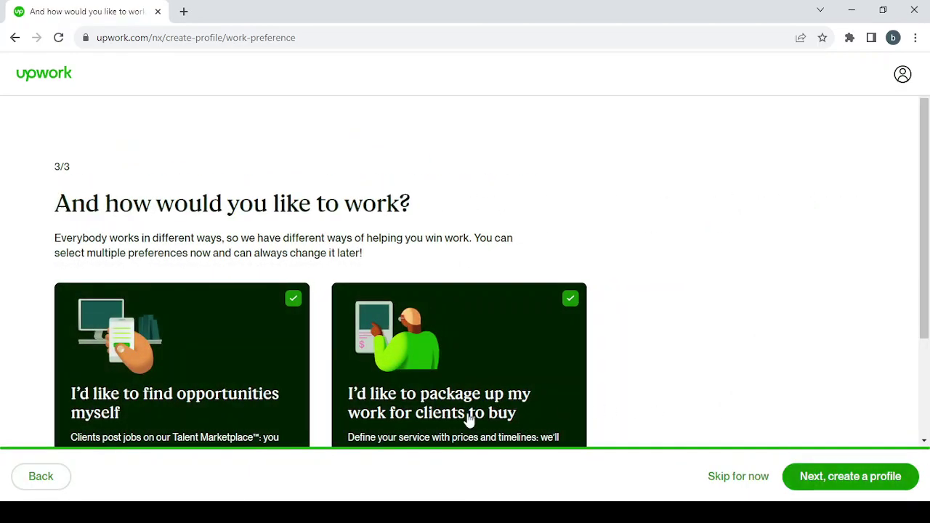
scroll(412, 346, "down", 2)
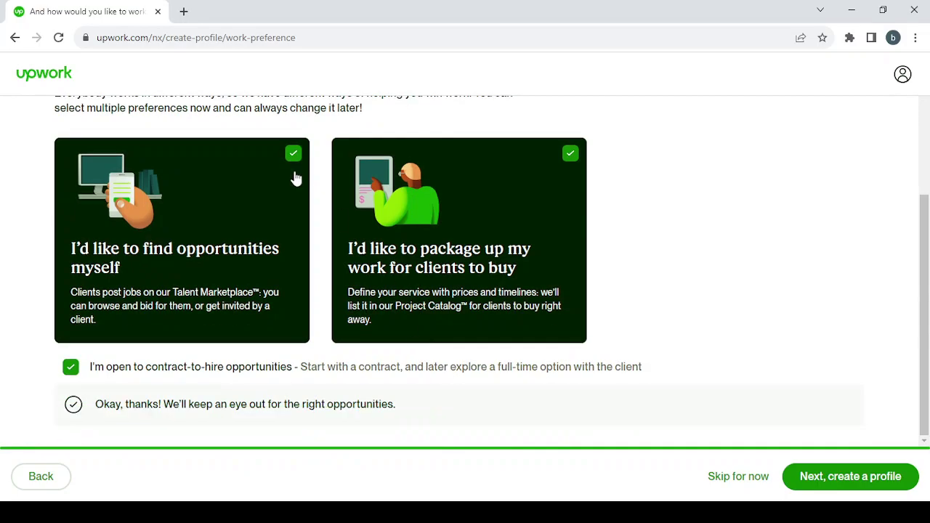
left_click(74, 371)
left_click(850, 476)
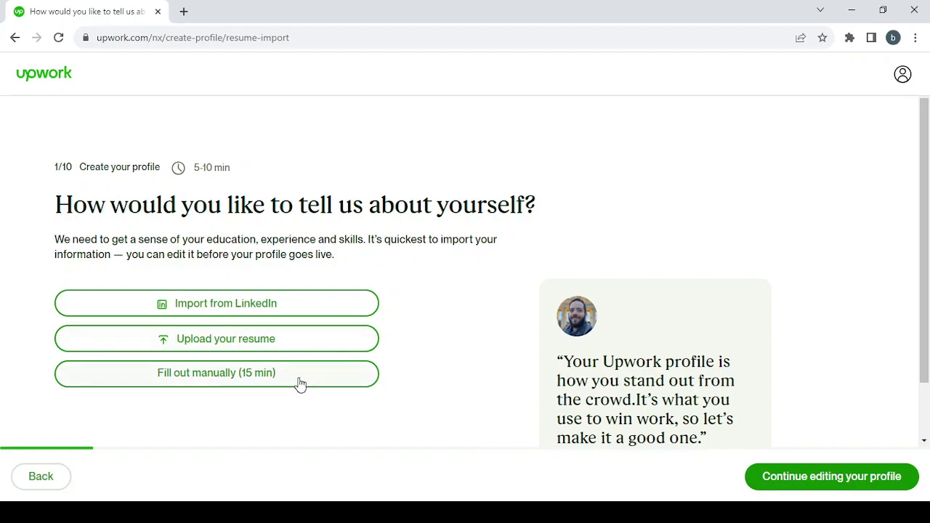
Step: Choose Fill out manually and confirm starting a brand-new profile
left_click(216, 371)
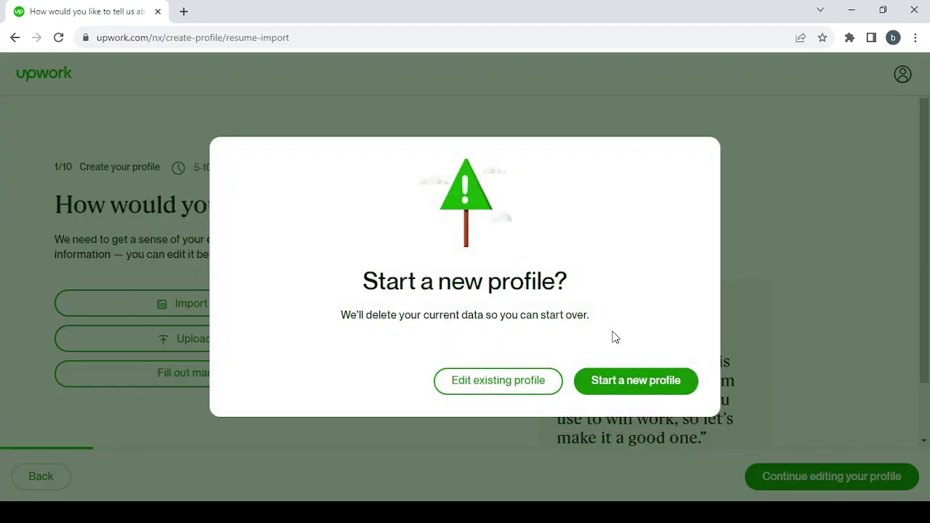
left_click(644, 386)
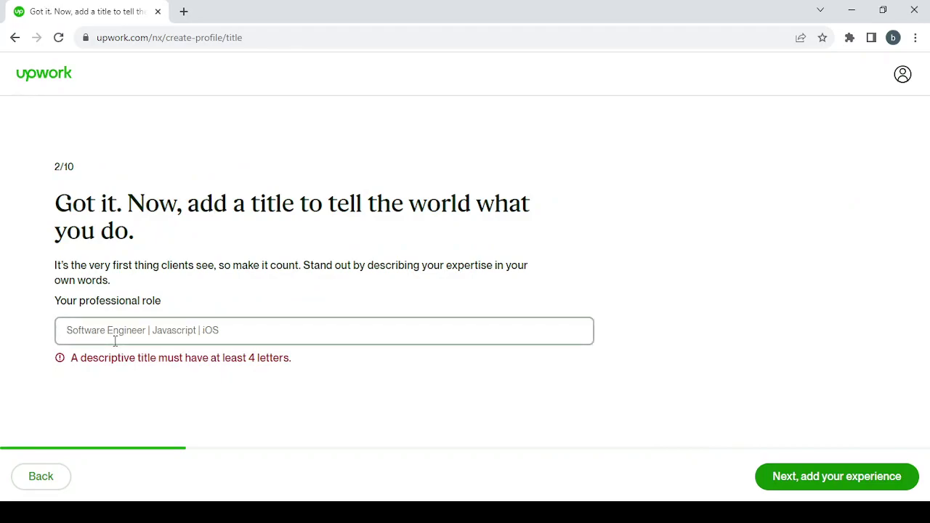
Step: Set the professional title to 'Voice Actor'
type("Voice Actor")
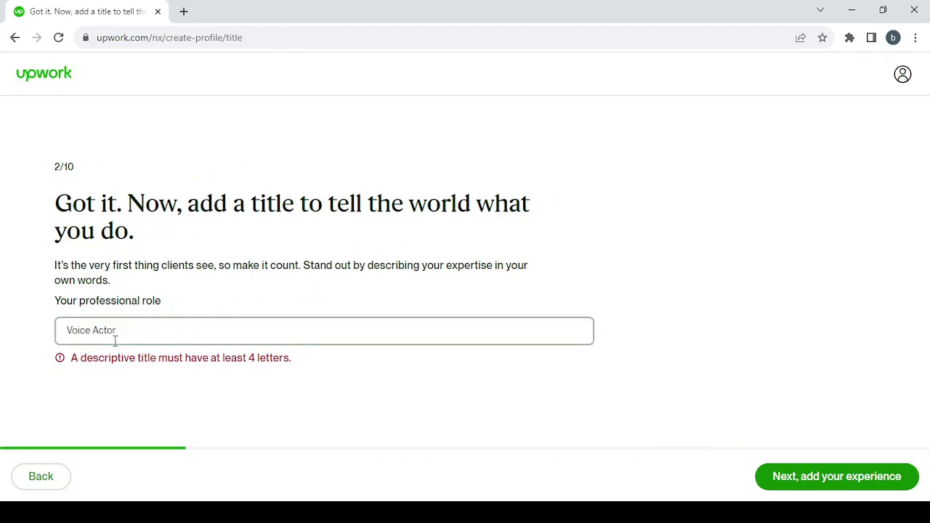
left_click(864, 477)
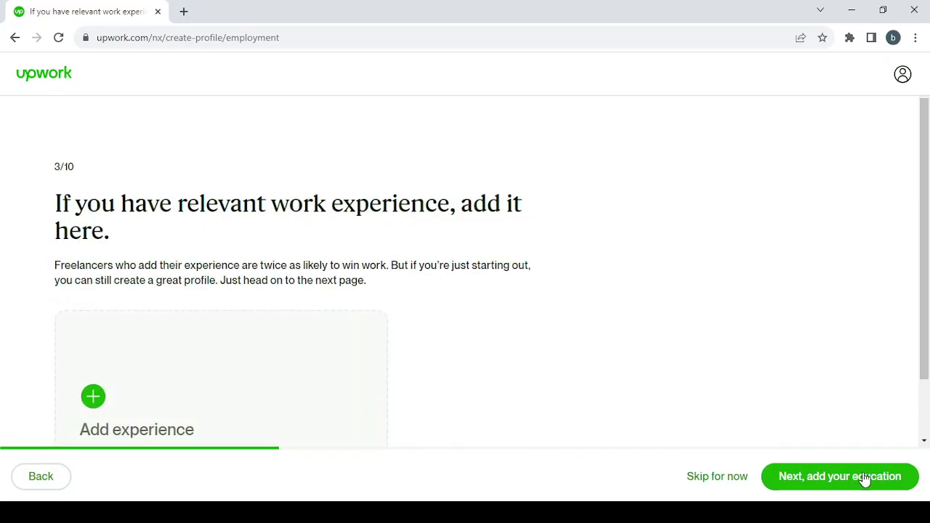
scroll(417, 284, "down", 2)
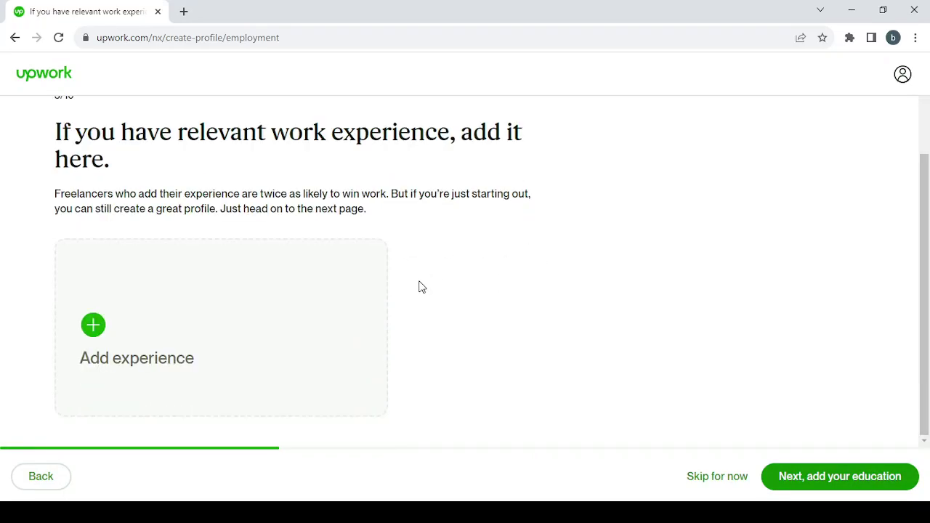
Step: Skip work experience and dismiss the Add Education History form without saving
left_click(93, 326)
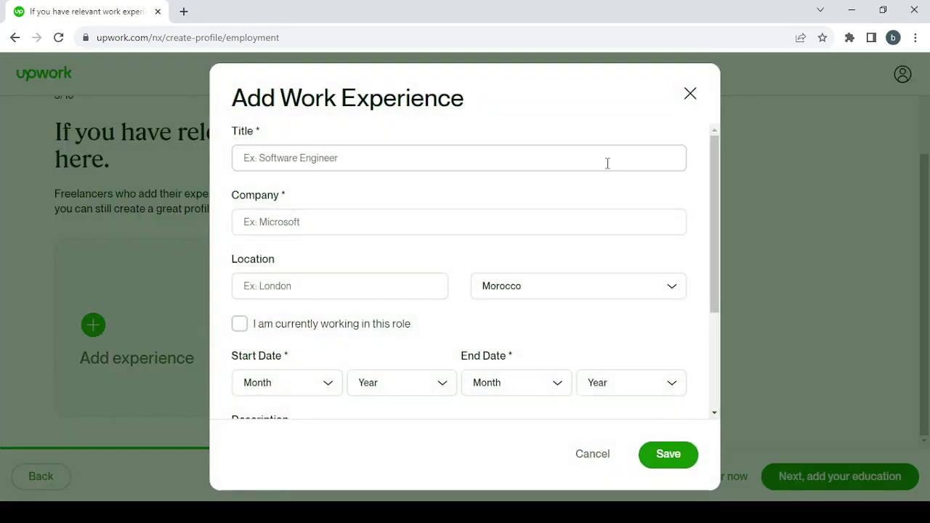
left_click(690, 93)
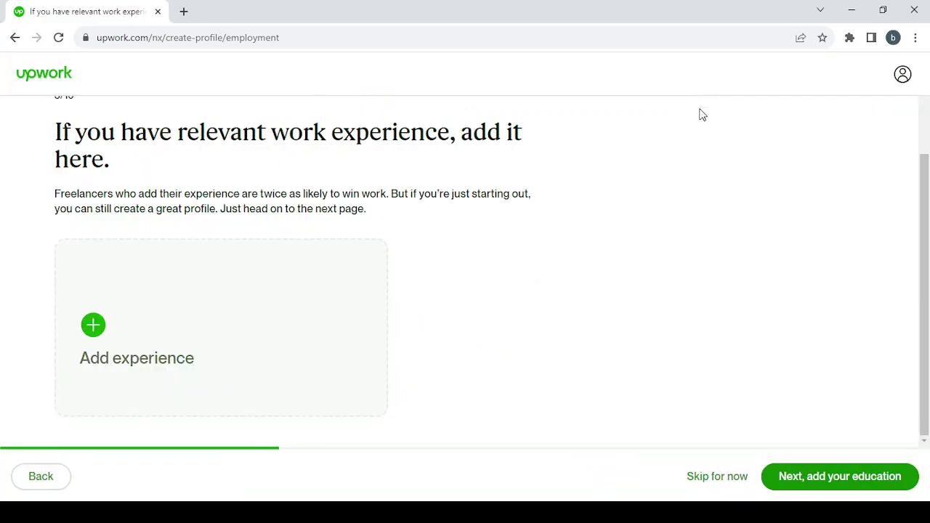
left_click(697, 476)
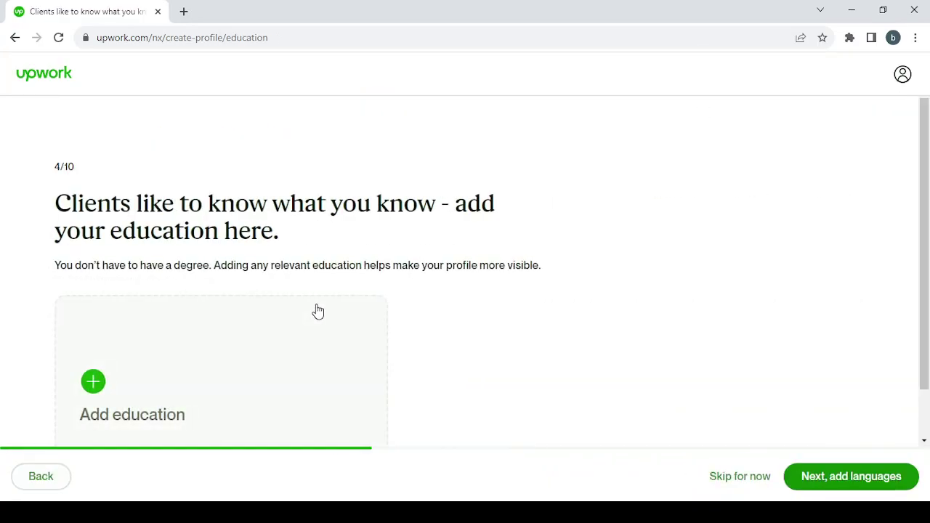
scroll(315, 312, "down", 1)
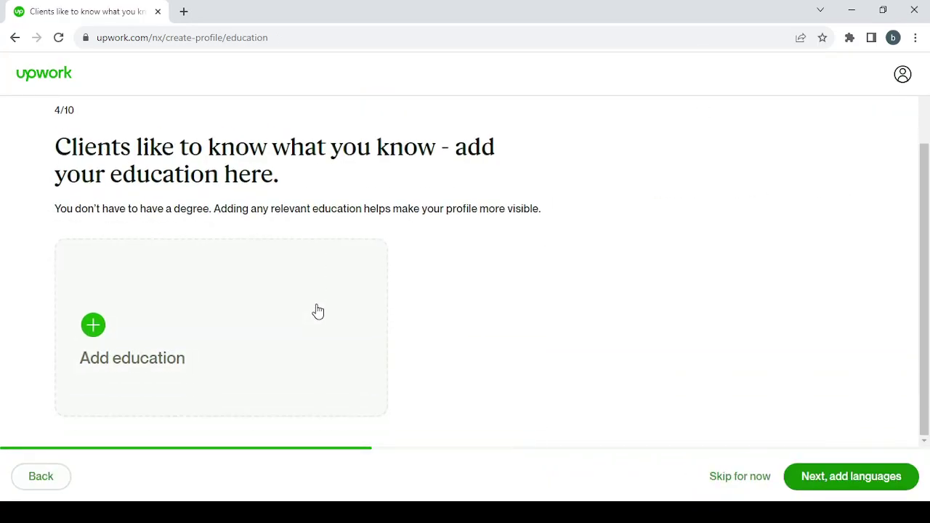
left_click(97, 328)
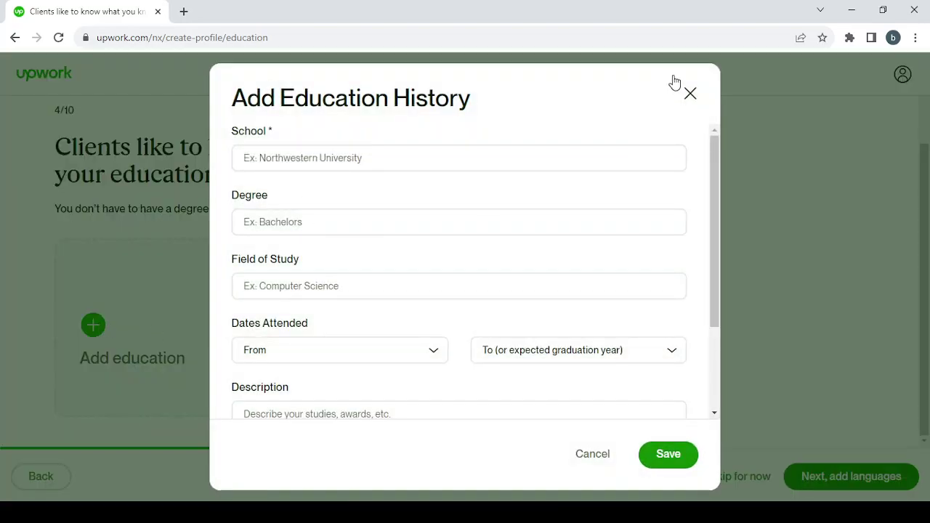
left_click(690, 94)
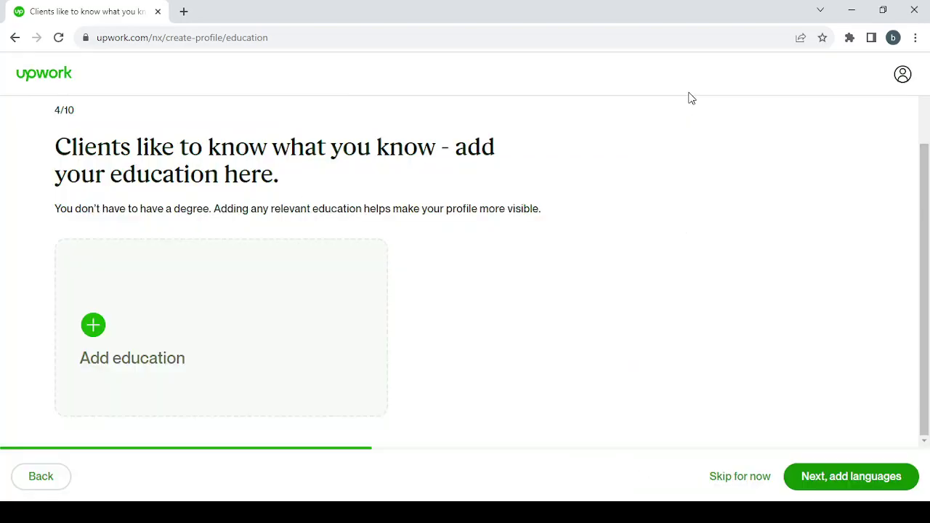
Step: Skip education and set English proficiency to Conversational
left_click(740, 477)
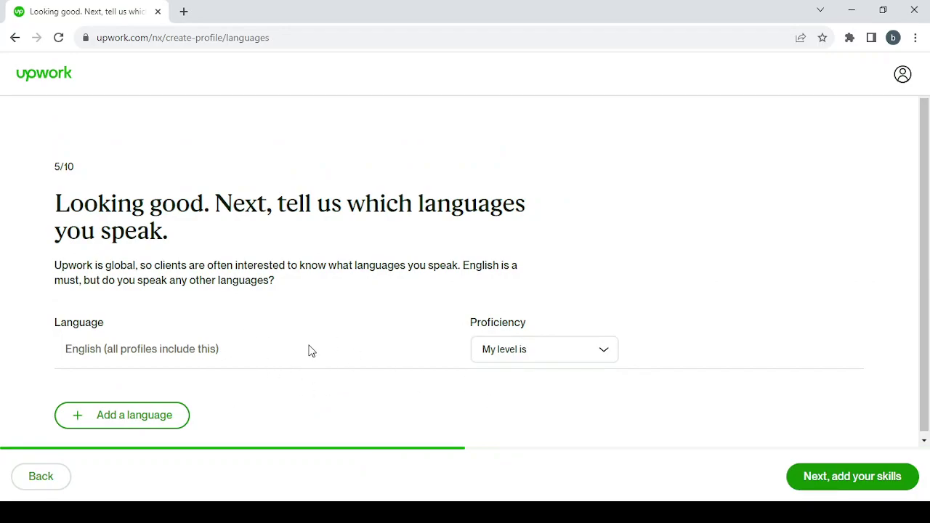
left_click(540, 355)
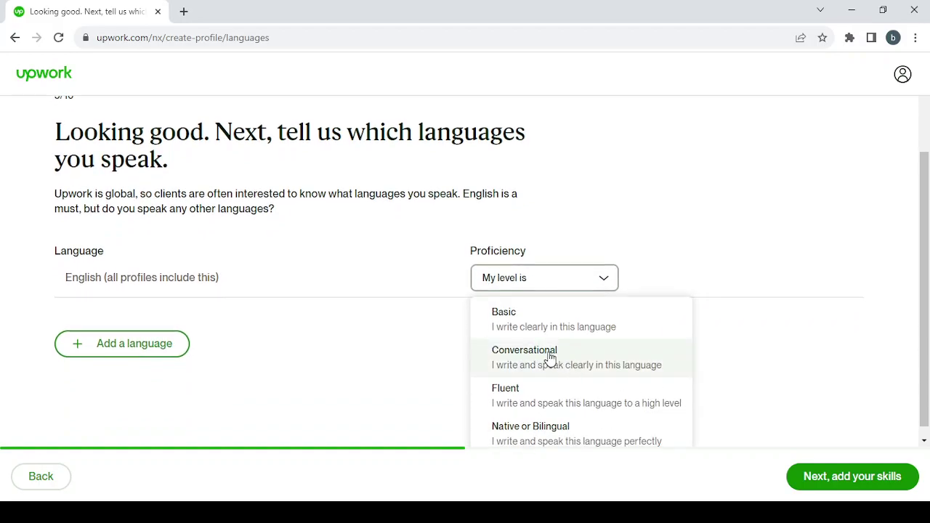
left_click(550, 358)
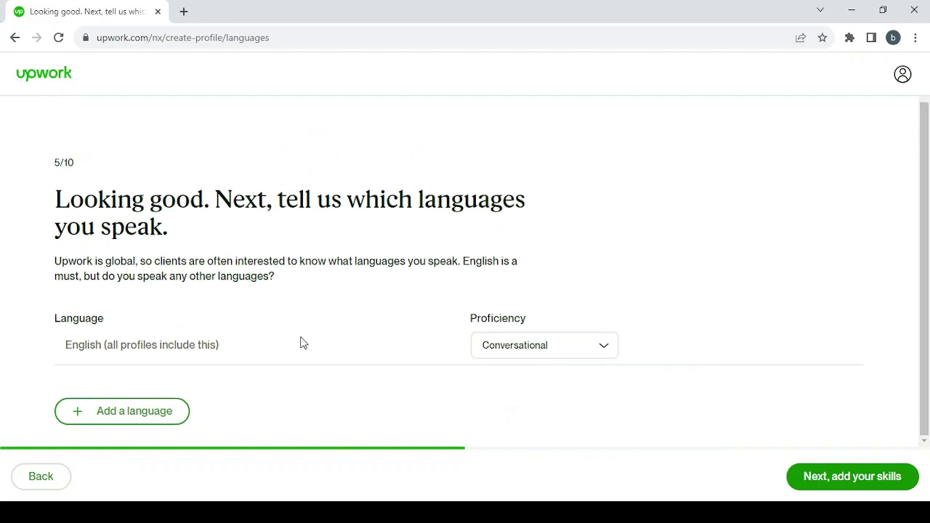
Step: Add Arabic as a language at Native or Bilingual level
left_click(131, 411)
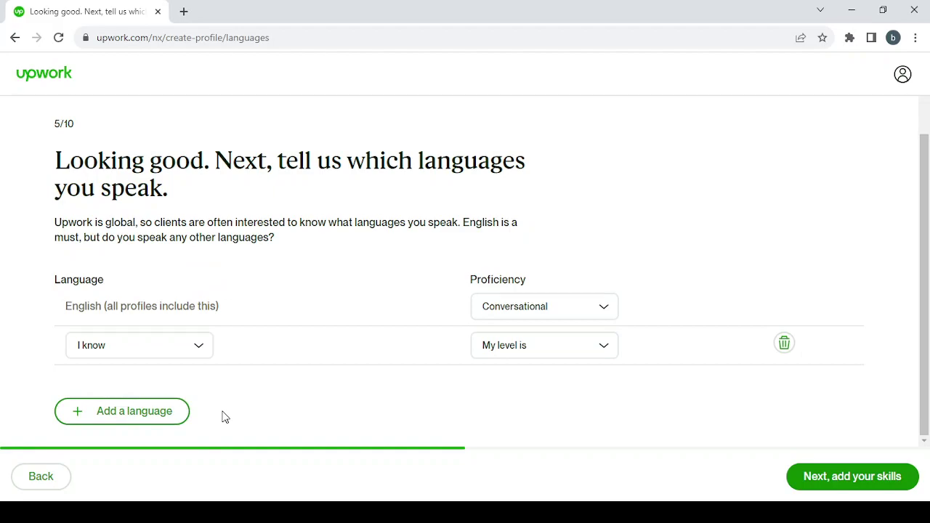
left_click(174, 352)
left_click(164, 392)
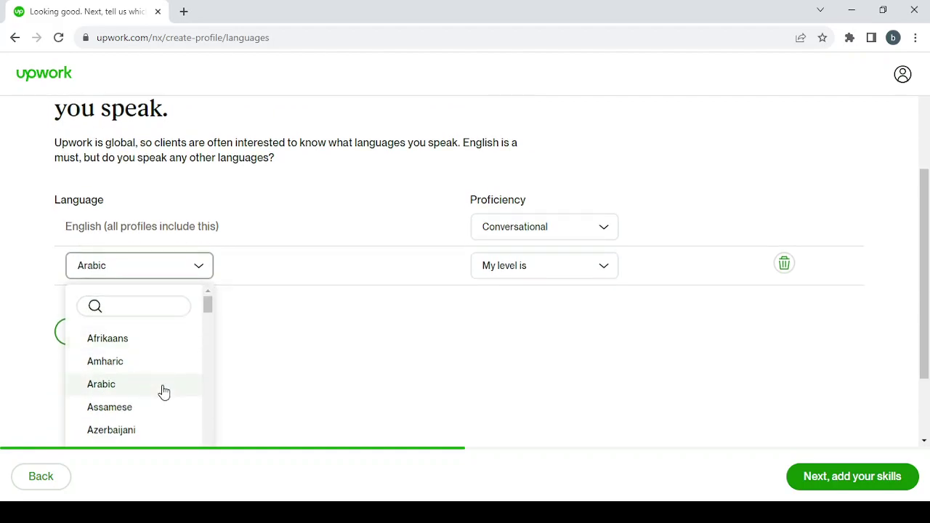
left_click(576, 361)
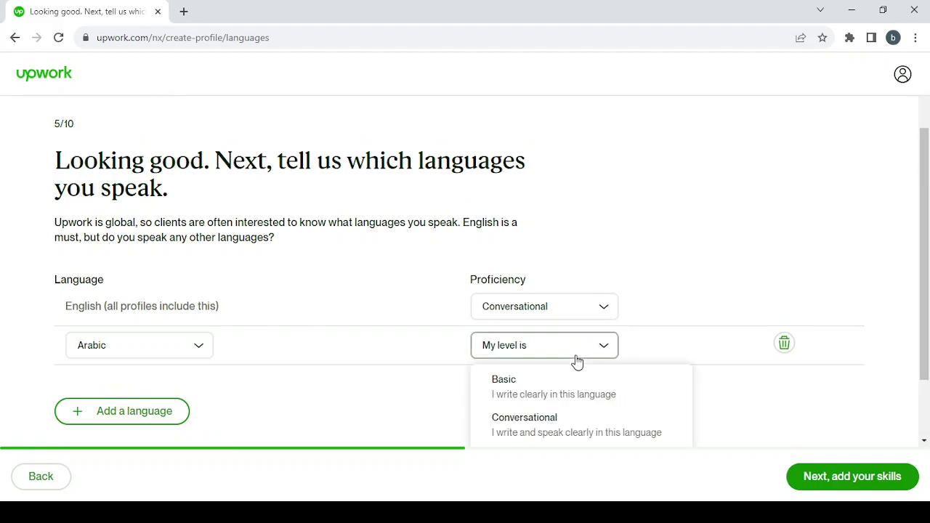
left_click(586, 417)
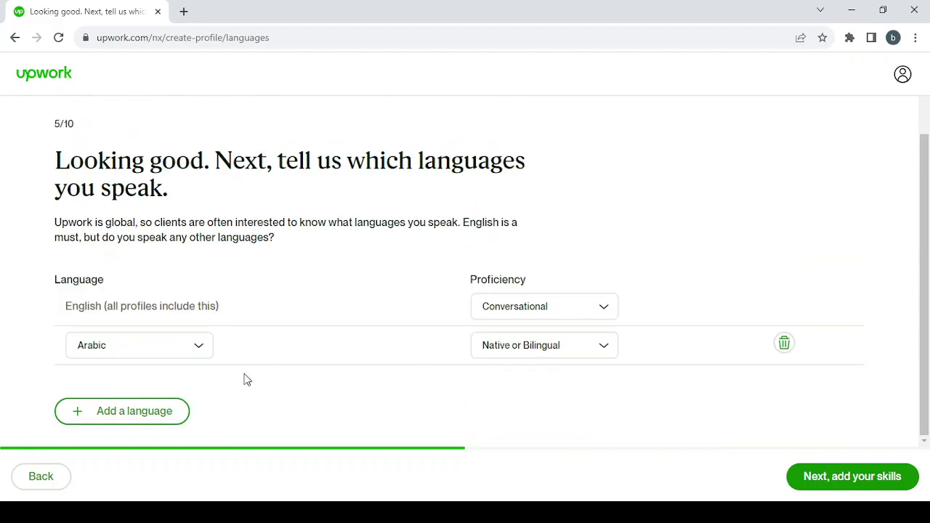
Step: Add French as a language at Basic level
left_click(126, 412)
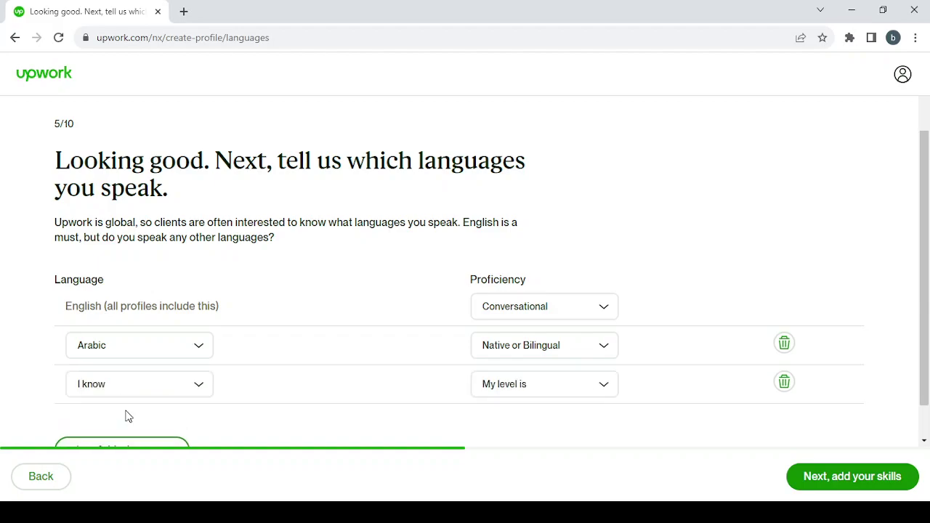
left_click(185, 390)
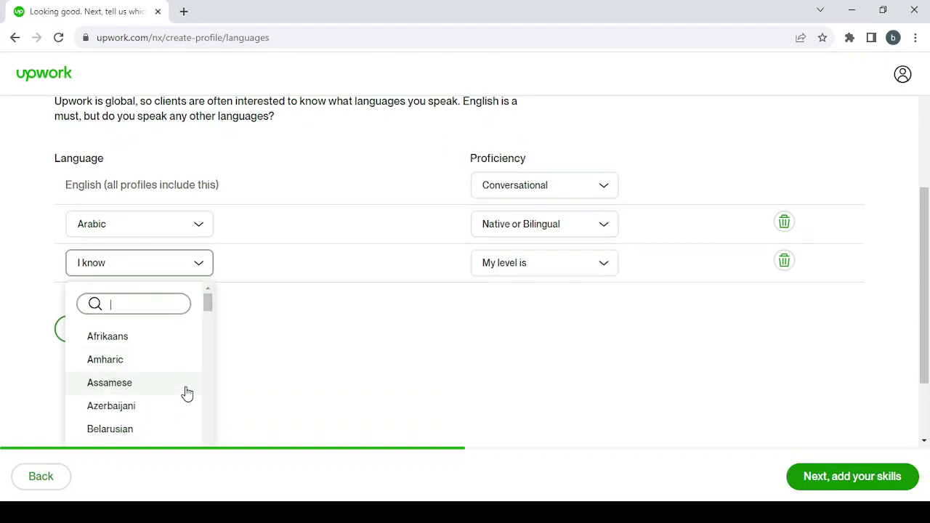
type("fre")
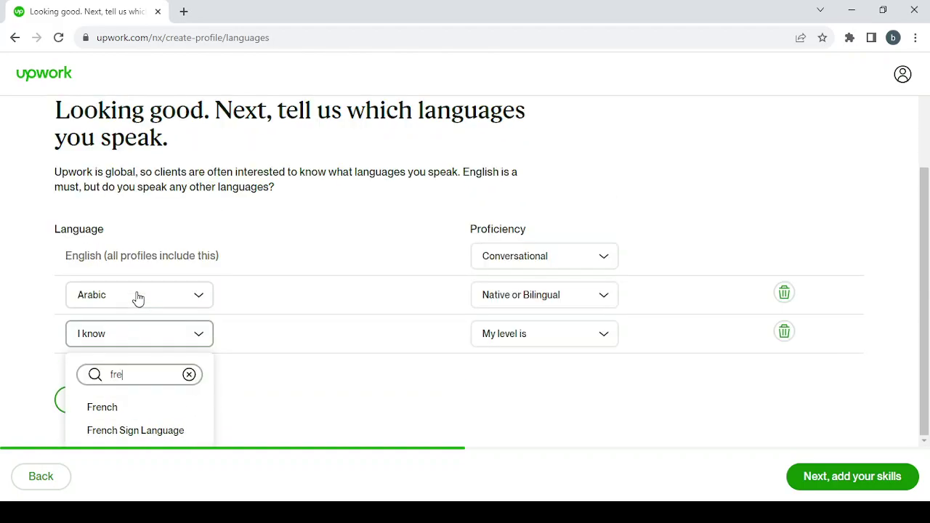
left_click(166, 411)
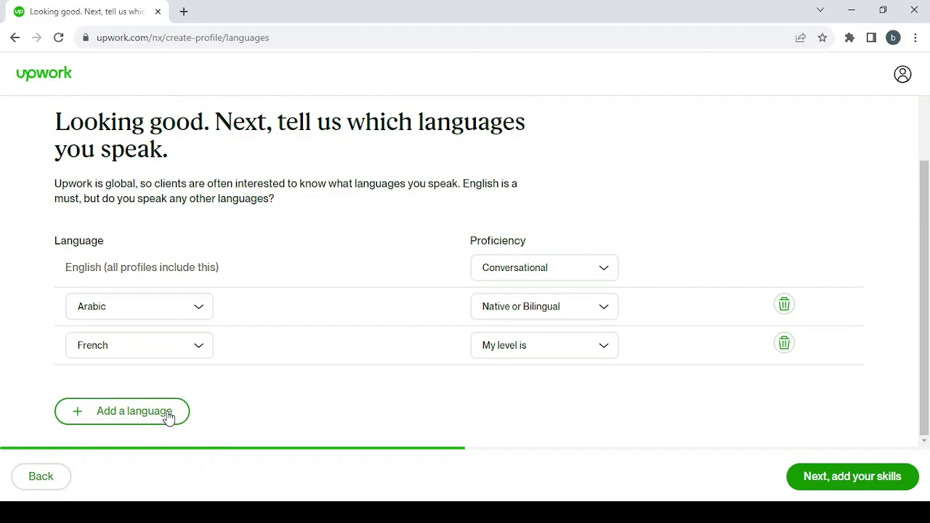
left_click(574, 355)
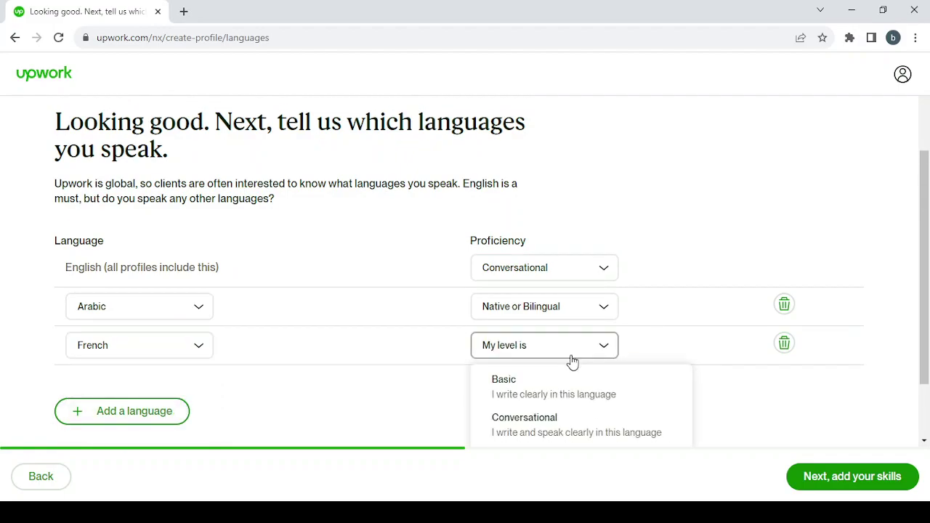
left_click(569, 384)
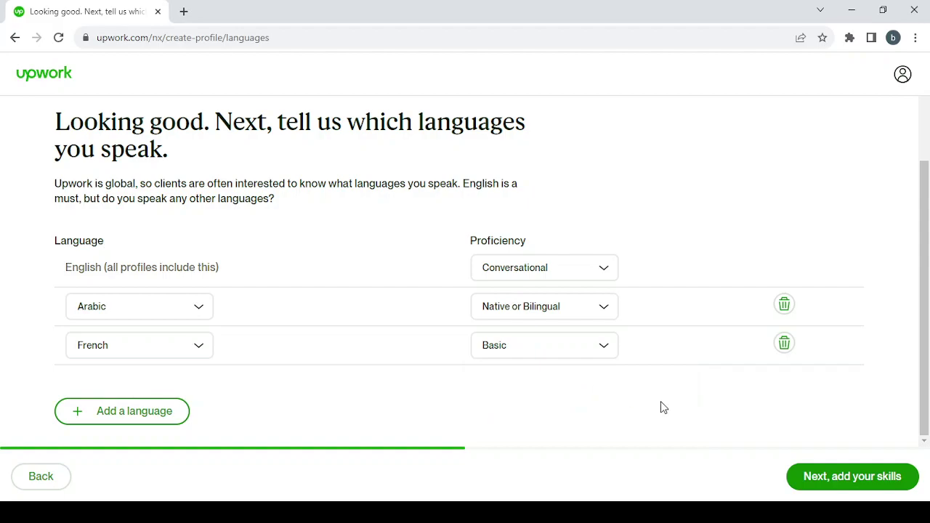
Step: Add the Voice Acting and Vocal Performance skill suggestions and advance to the bio page
left_click(852, 477)
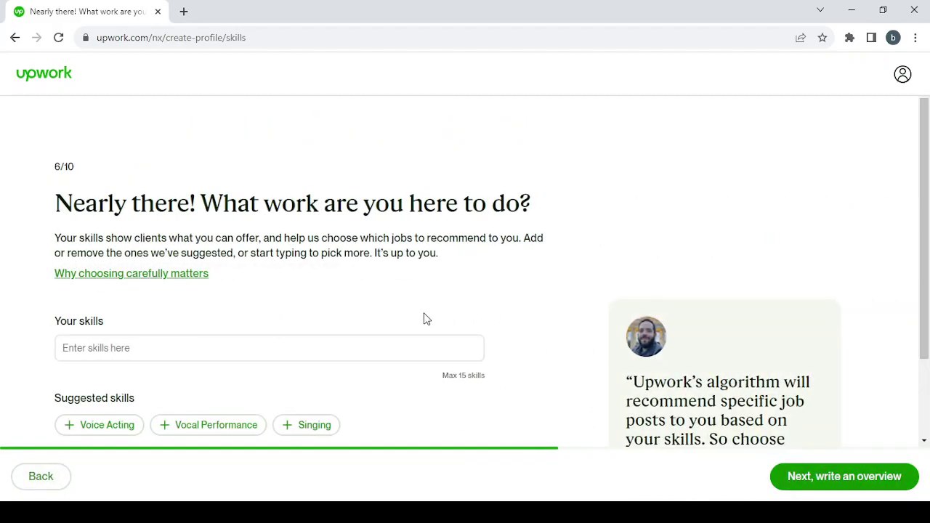
scroll(427, 319, "down", 2)
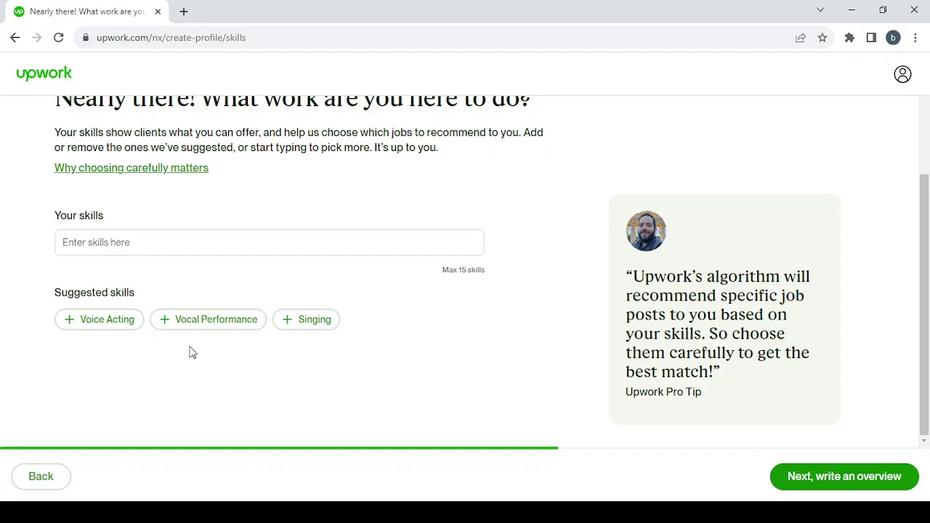
left_click(105, 324)
left_click(100, 323)
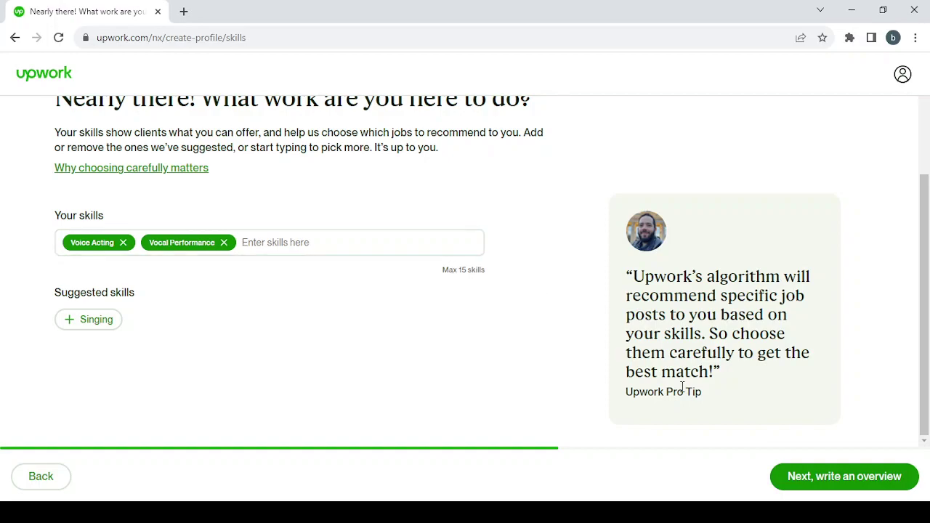
left_click(857, 478)
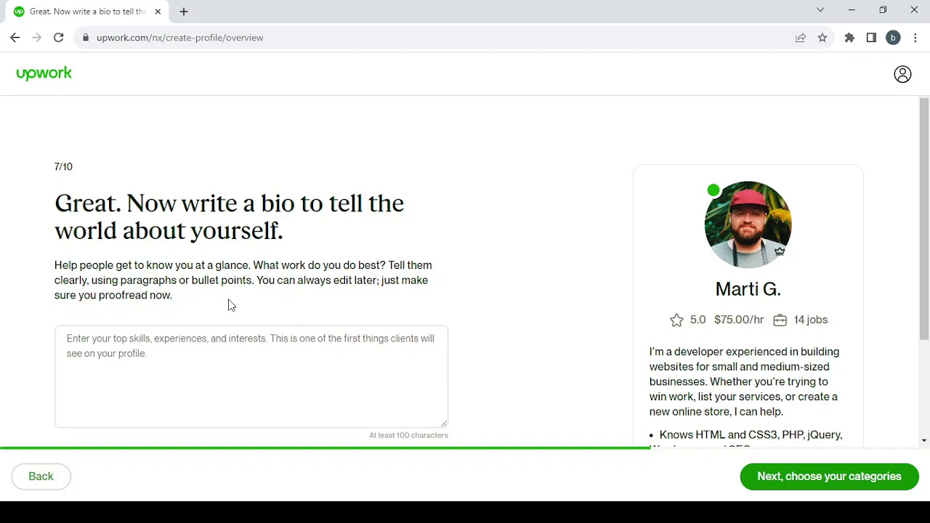
Step: Paste the sample profile's website-building paragraph into the bio, leaving 4816 characters
scroll(654, 341, "down", 2)
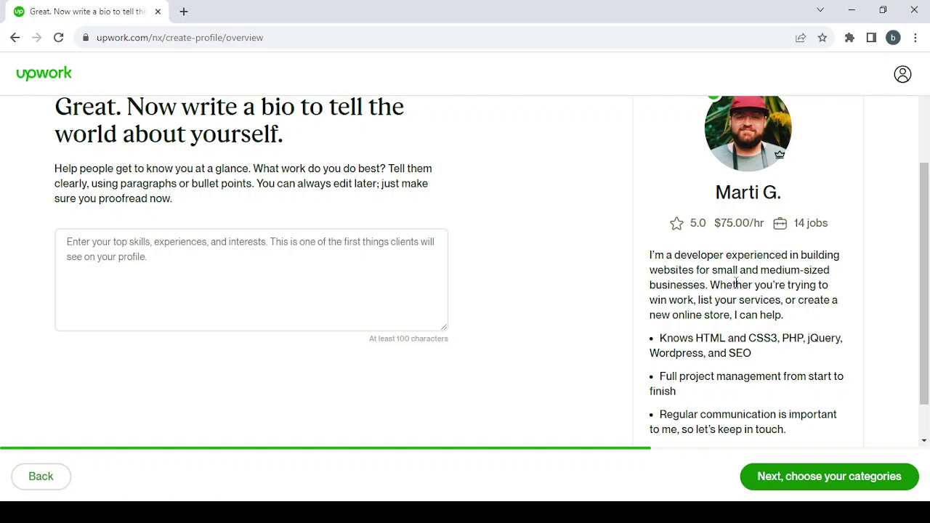
scroll(385, 177, "down", 1)
scroll(385, 177, "up", 2)
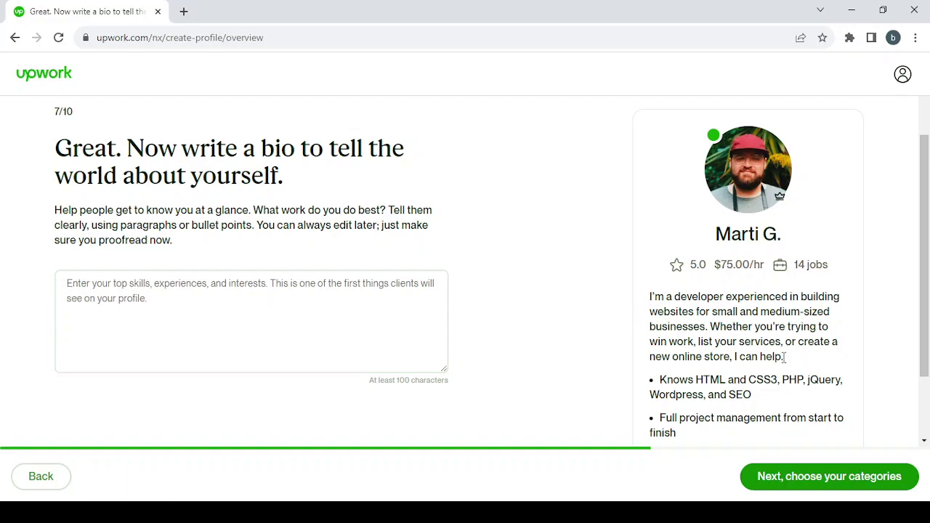
left_click_drag(784, 358, 630, 308)
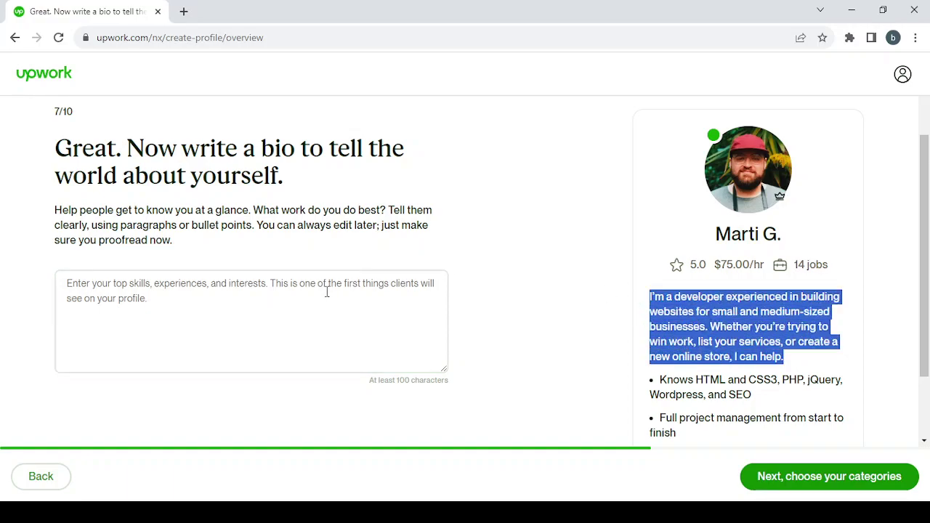
left_click(229, 292)
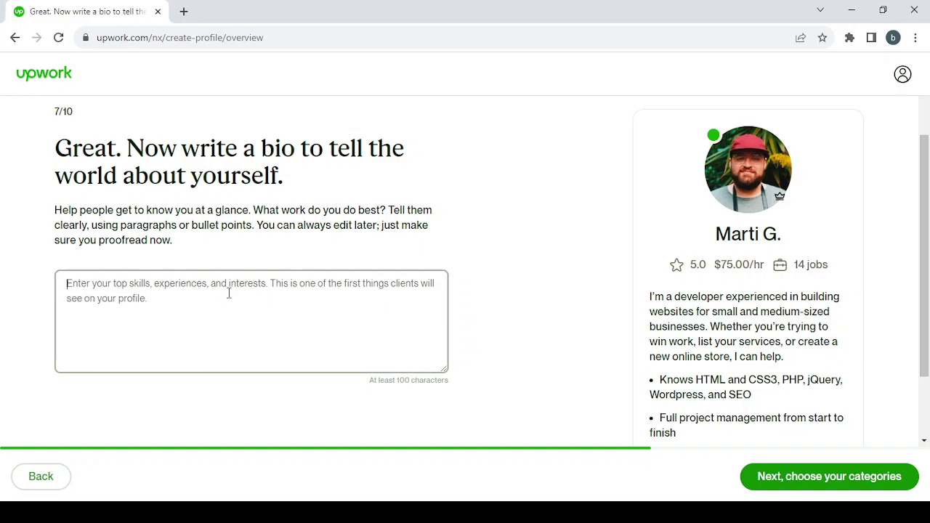
type("I’m a developer experienced in building websites for small and medium-sized businesses. Whether you’re trying to win work, list your services, or create a new online store, I can help.")
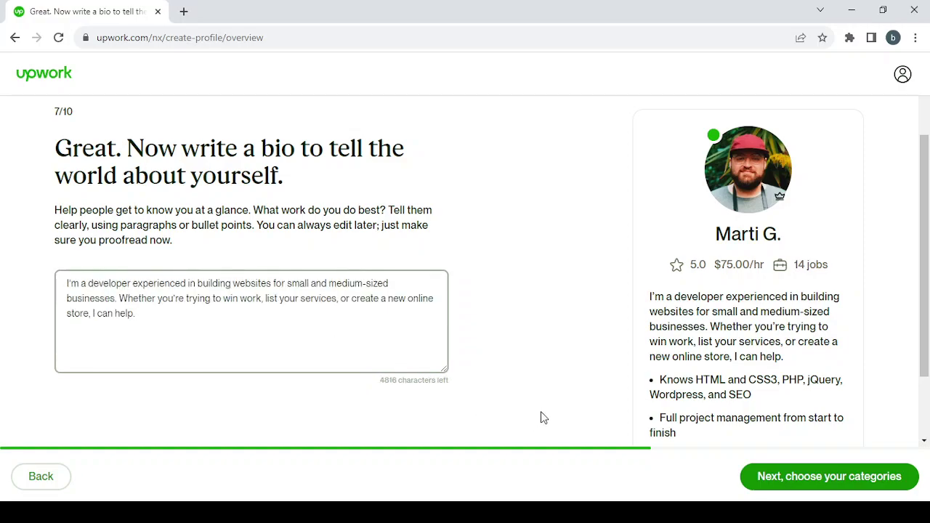
Step: Select Audio & Music Production and Performing Arts under Design & Creative, then advance to hourly rate
left_click(814, 478)
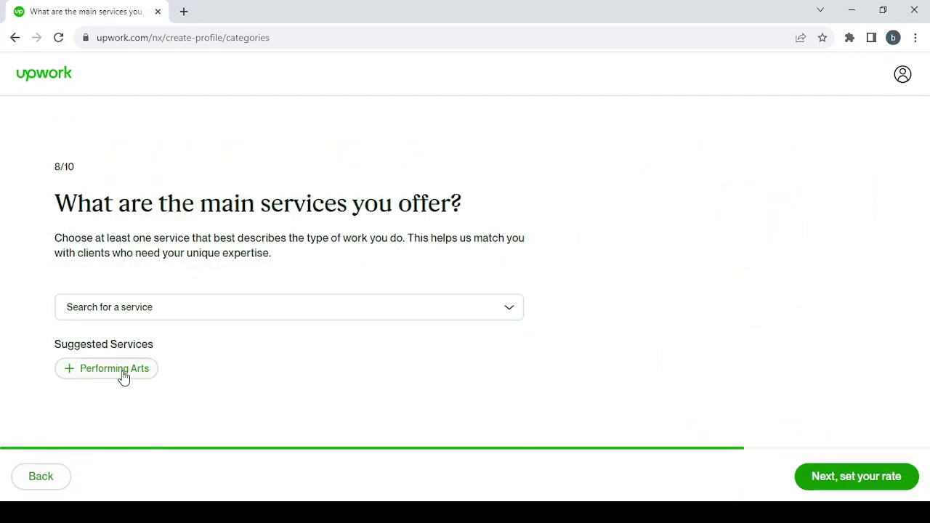
left_click(240, 306)
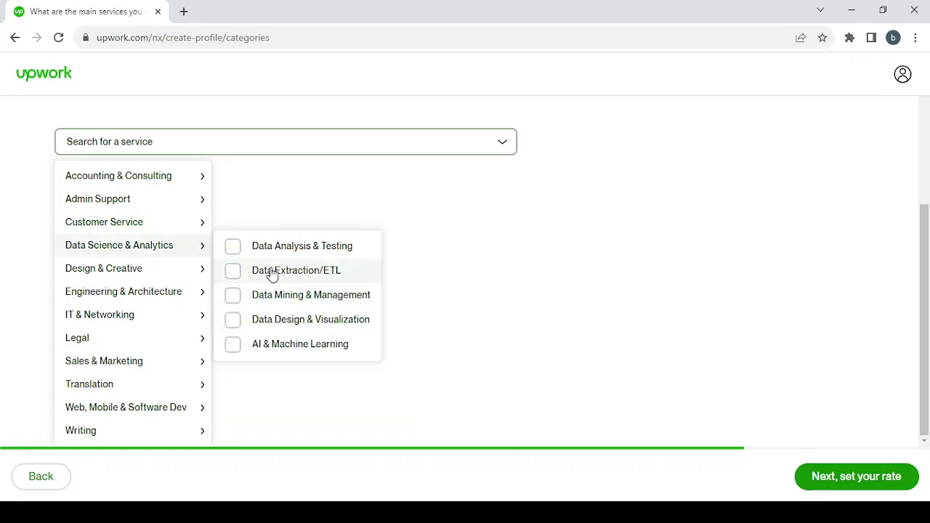
mouse_move(135, 268)
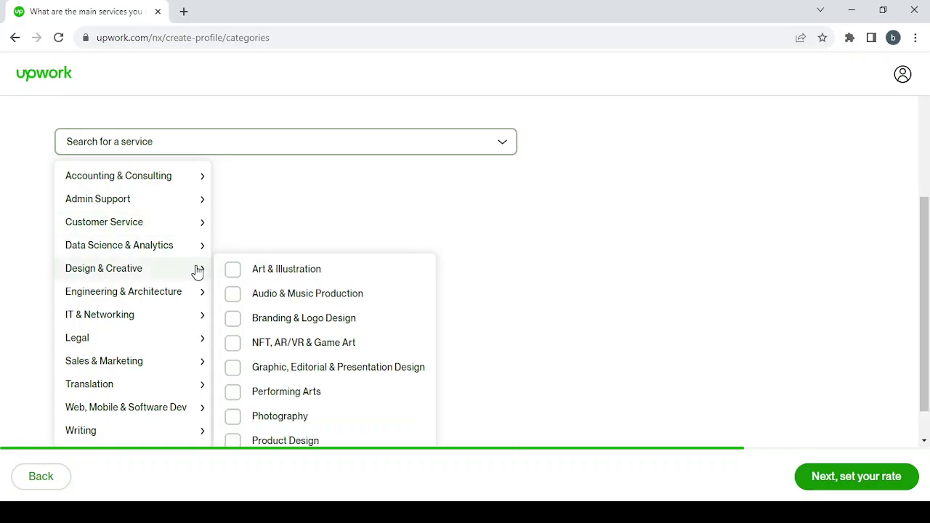
scroll(347, 278, "down", 1)
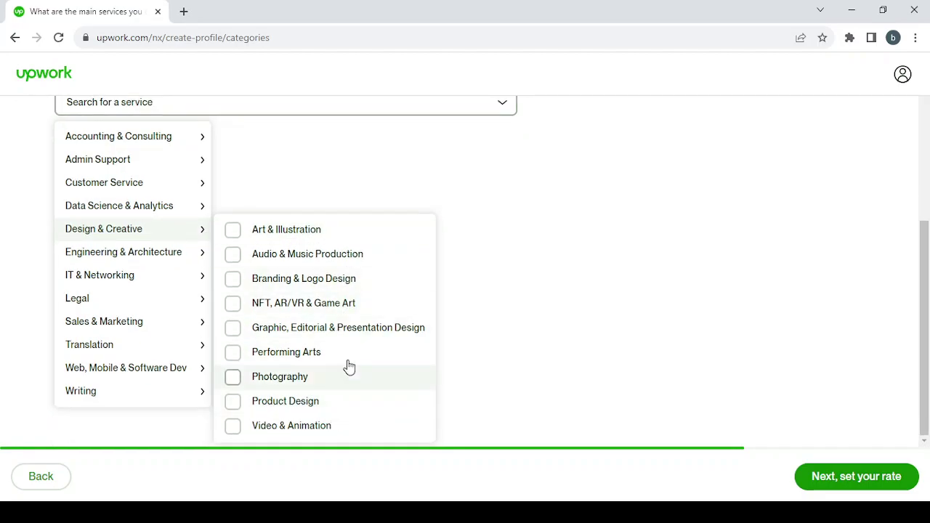
left_click(354, 265)
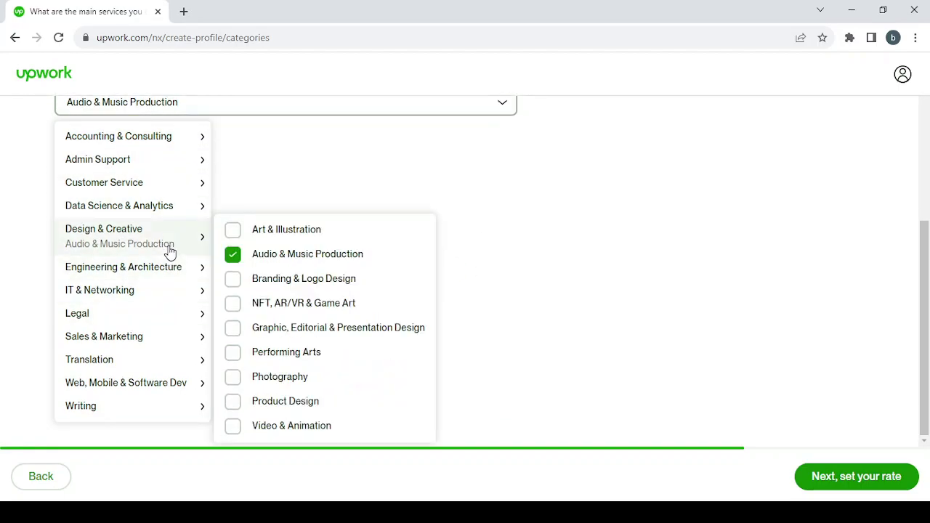
left_click(315, 361)
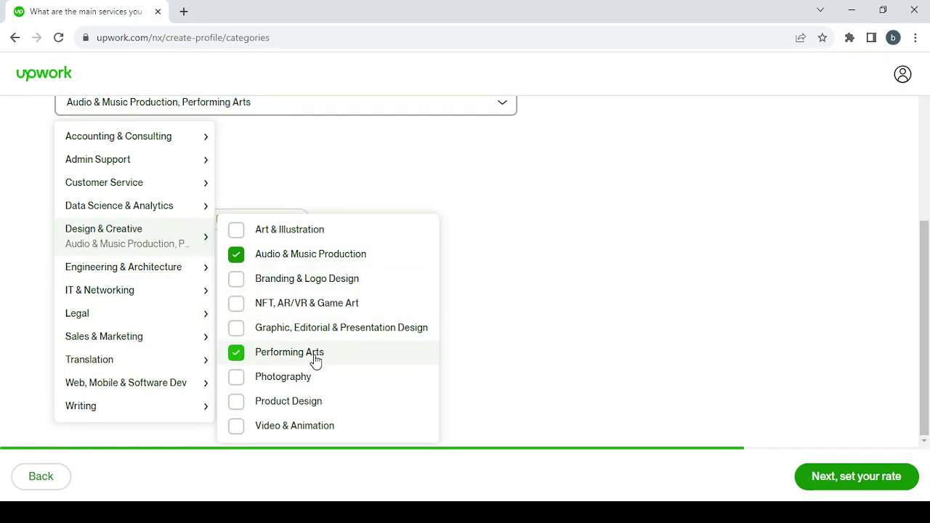
left_click(464, 284)
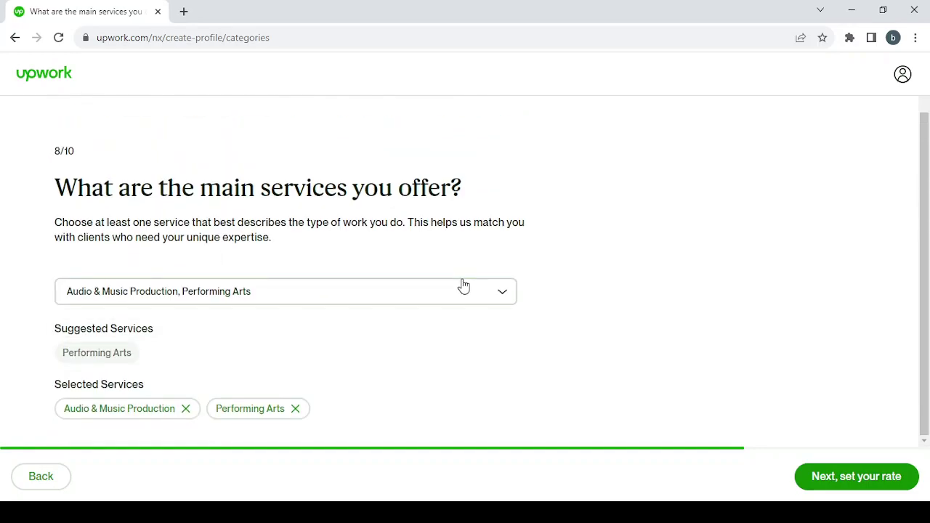
left_click(869, 483)
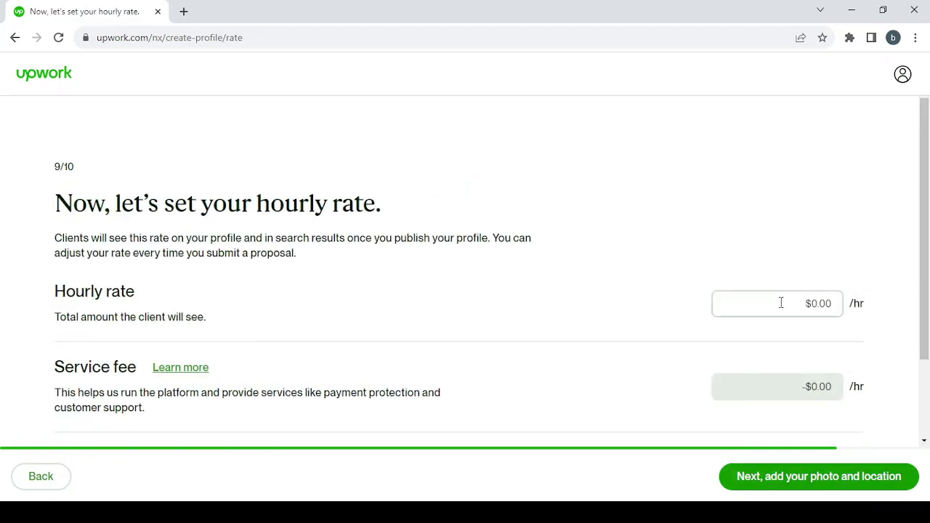
Step: Set the hourly rate to $20 and continue to the photo and location step
left_click(803, 304)
type("2")
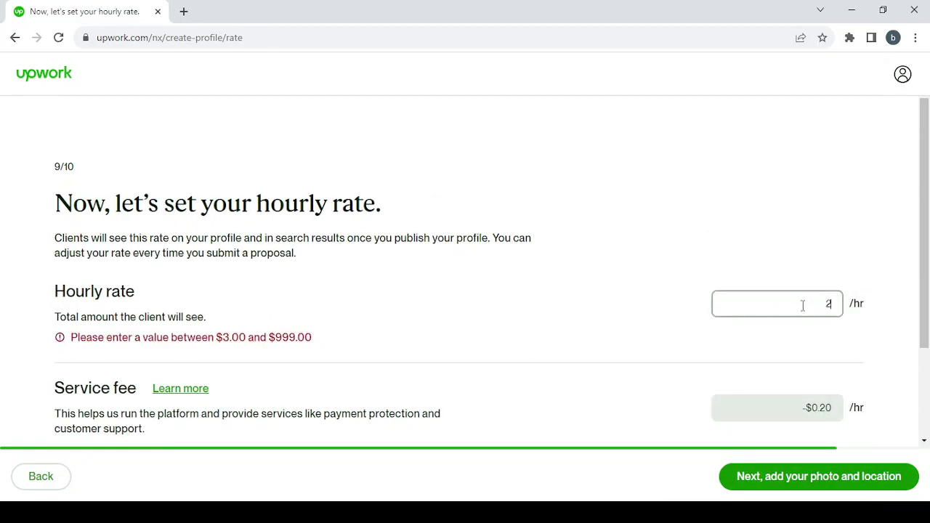
type("0")
scroll(802, 305, "down", 2)
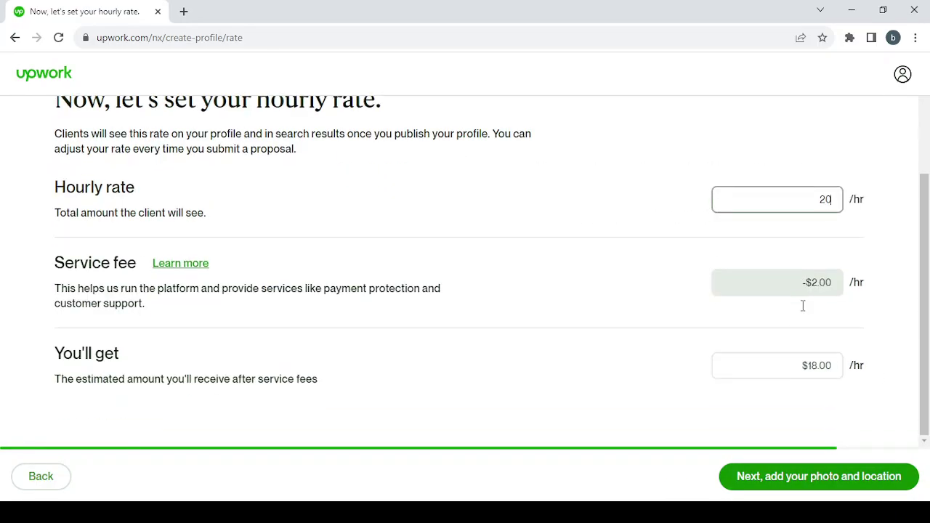
left_click(867, 475)
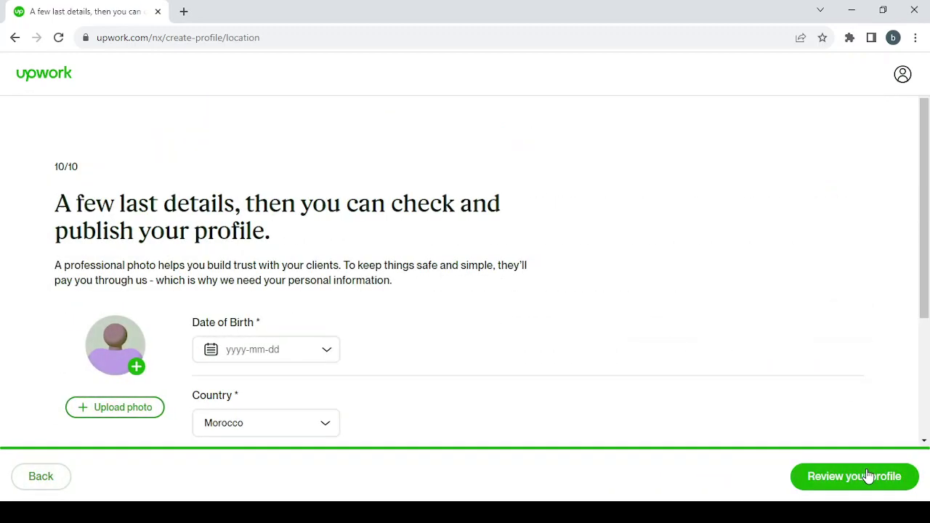
Step: Open the profile photo upload and cancel it without adding a photo
scroll(386, 390, "down", 3)
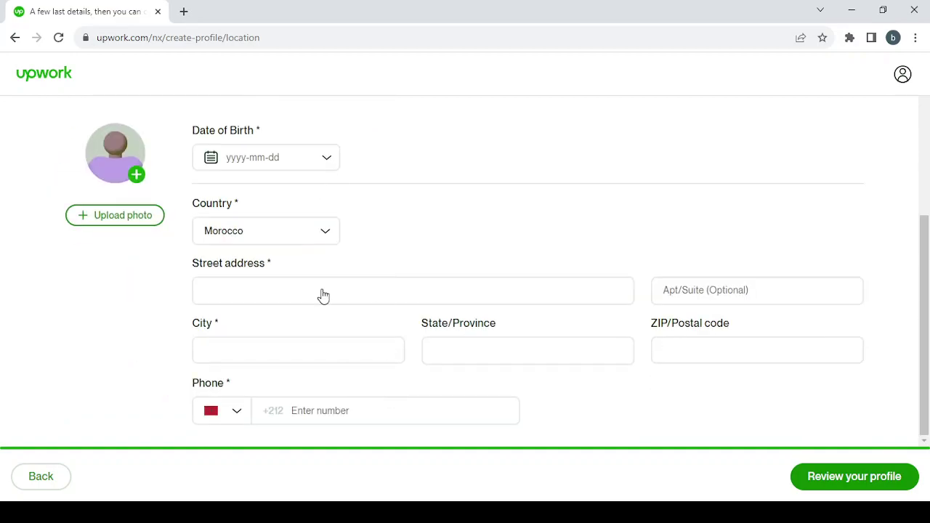
left_click(78, 222)
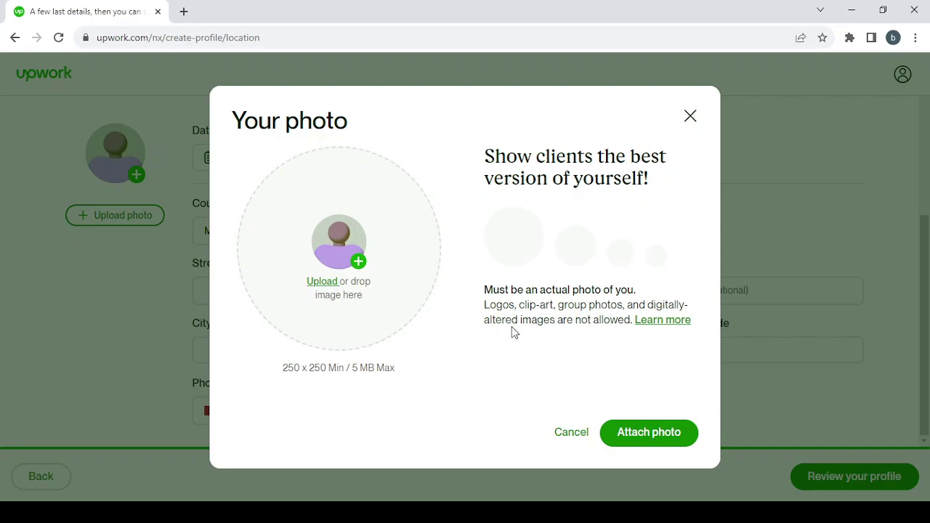
left_click(576, 434)
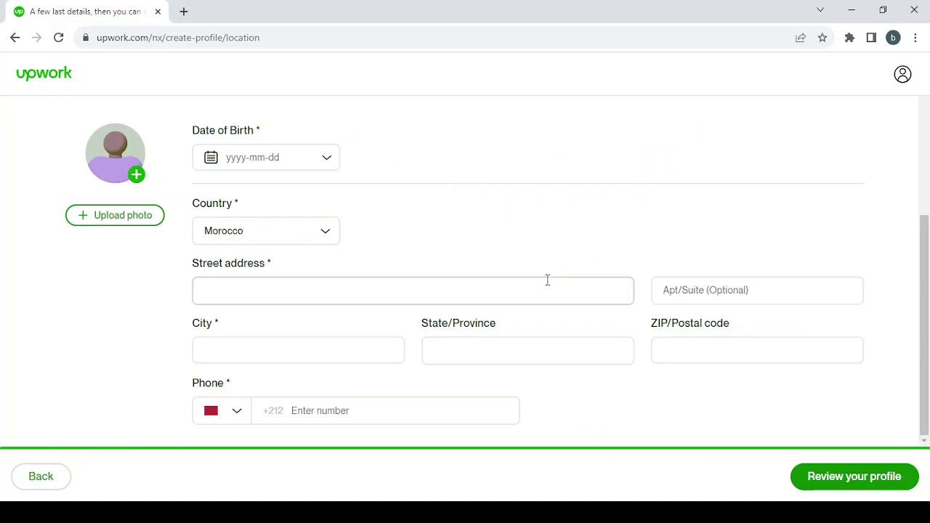
Step: Log out of the freelancer account and return to the Upwork homepage
left_click(901, 88)
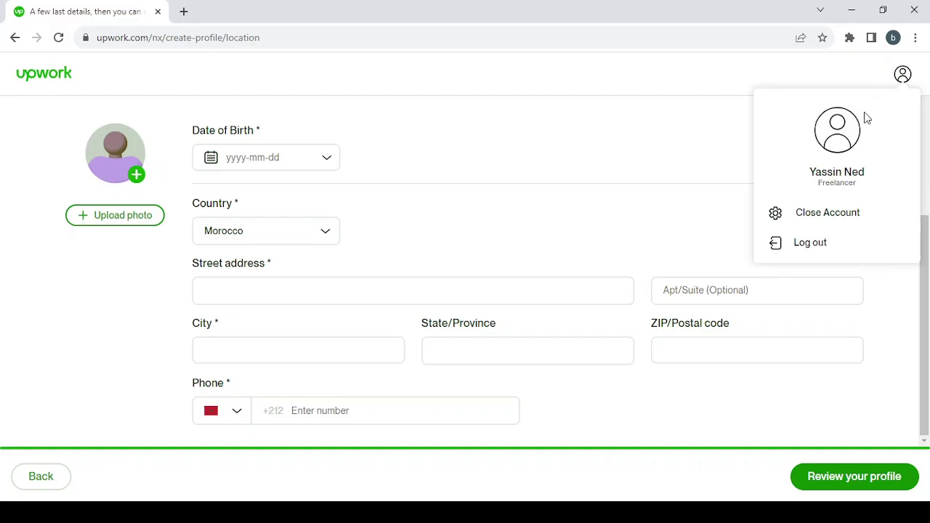
left_click(841, 247)
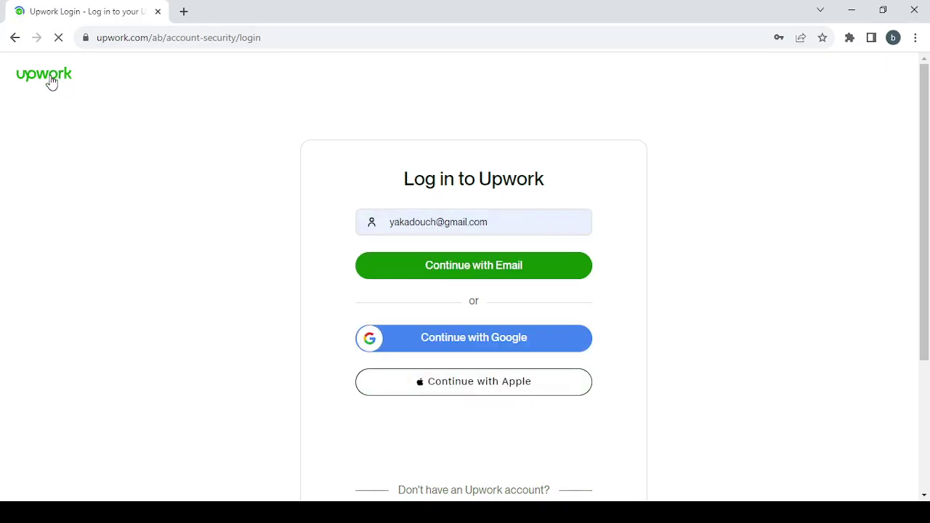
left_click(51, 82)
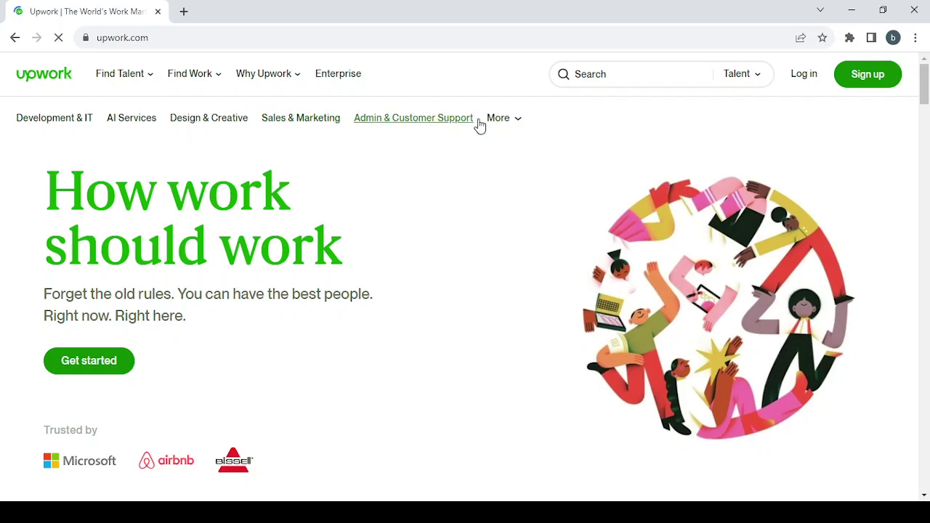
Step: Paste the copied developer text into the homepage search box, then clear it
left_click(614, 76)
key("ctrl+v")
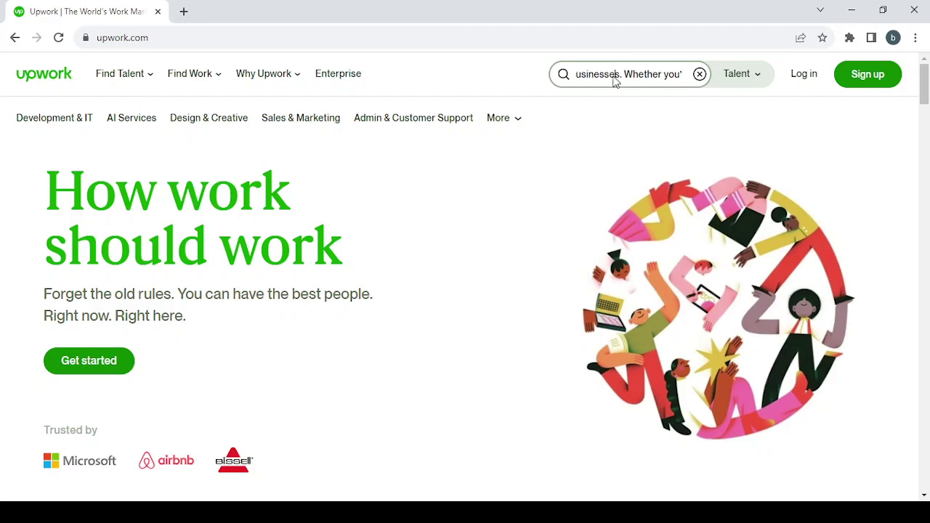
left_click(671, 208)
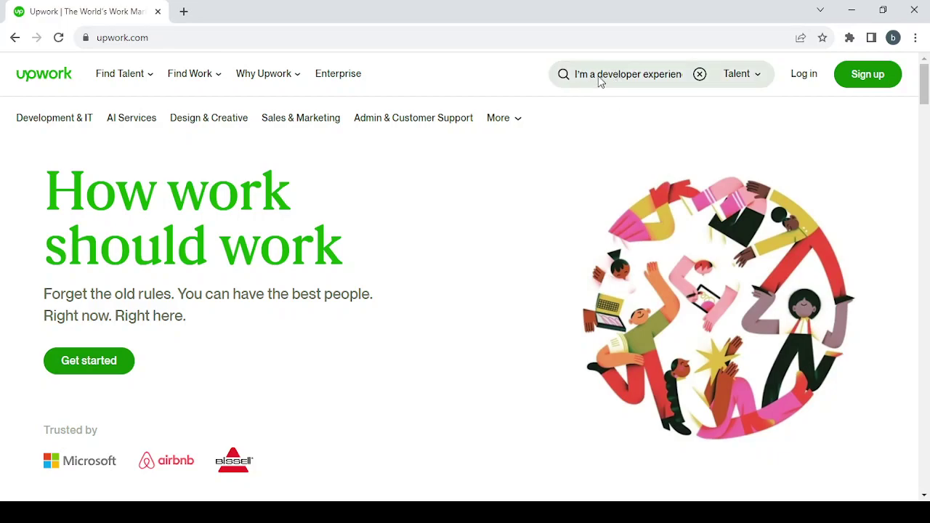
left_click(598, 76)
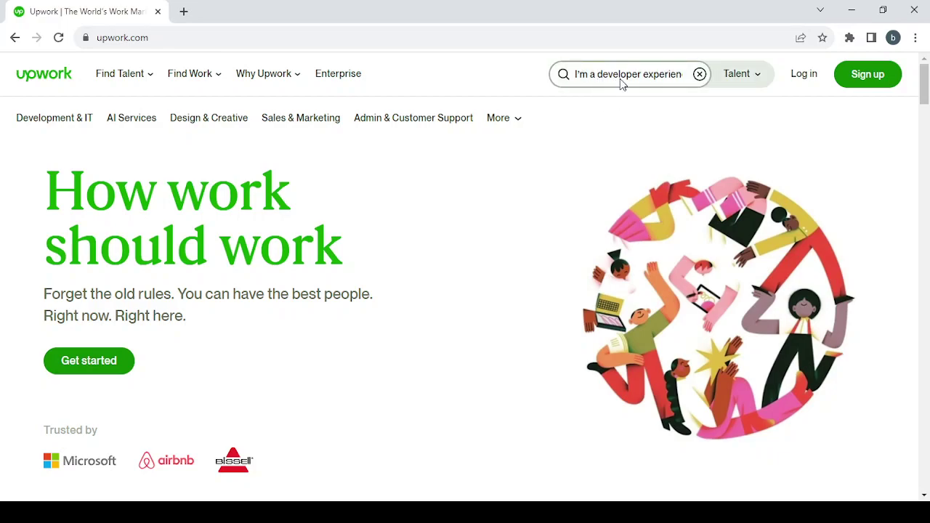
key("ctrl+a")
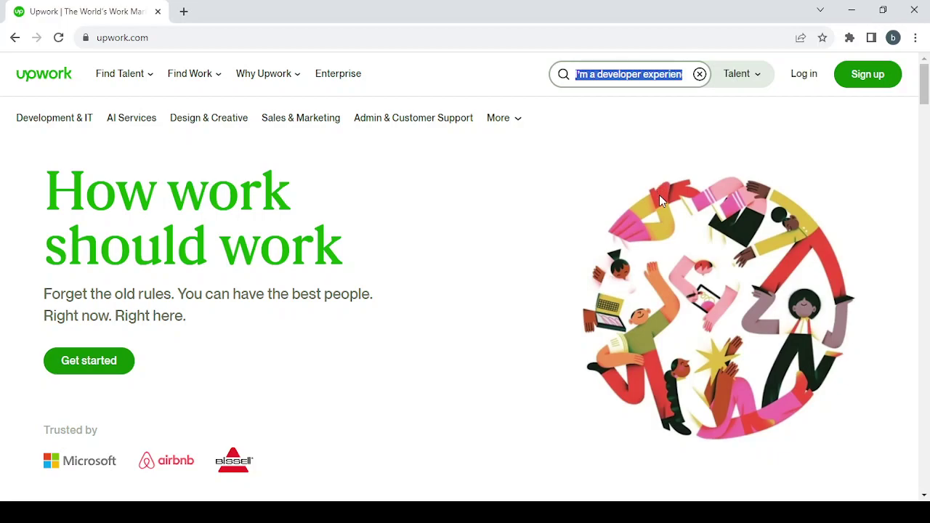
key("BackSpace")
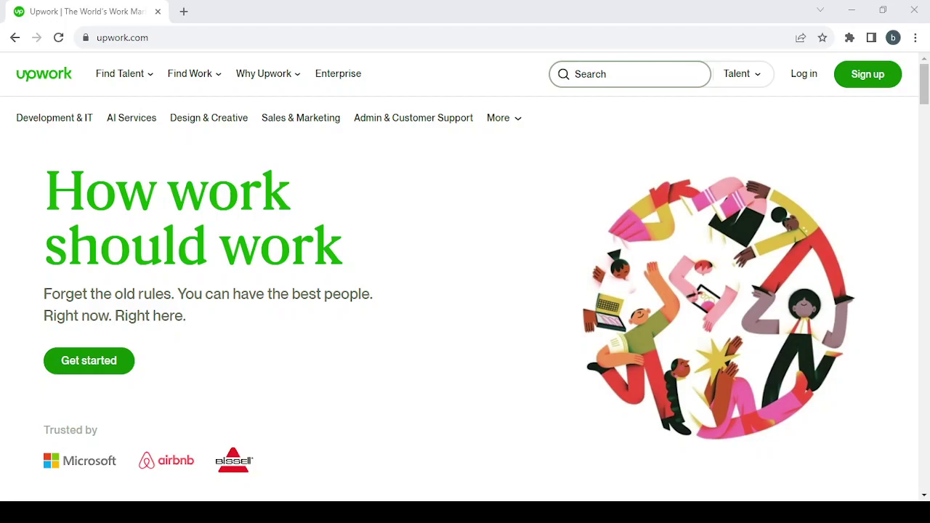
Step: Search Upwork talent for 'Voice Actor'
left_click(597, 72)
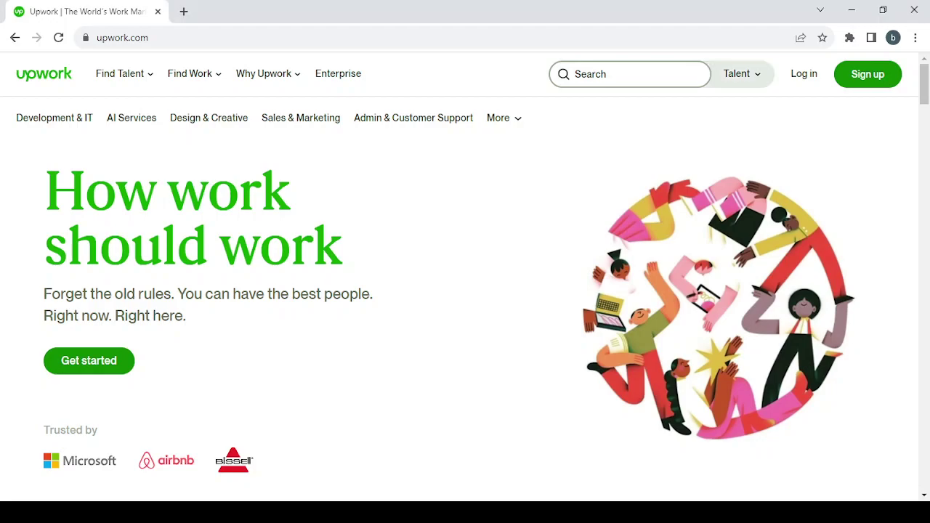
type("Voice Actor")
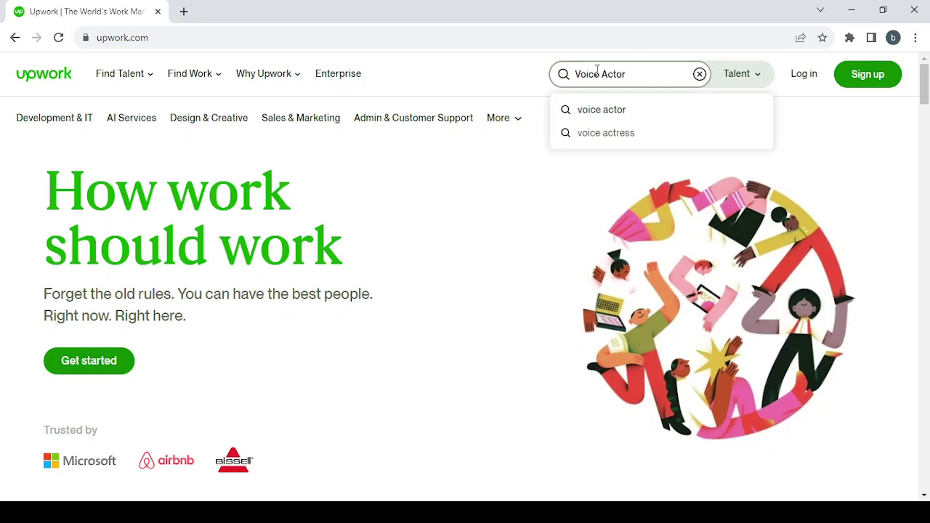
key("Return")
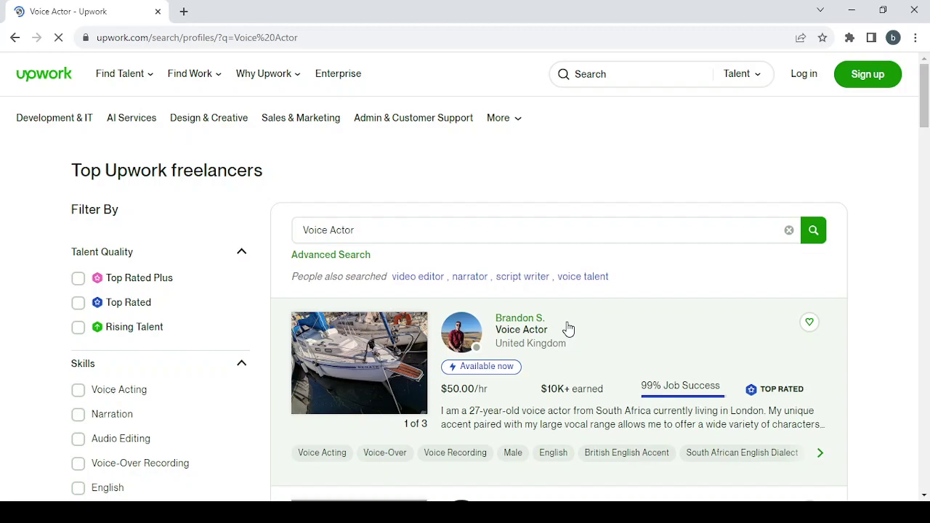
Step: Scroll through the Voice Actor freelancer cards, comparing hourly rates and job success scores
scroll(568, 329, "down", 2)
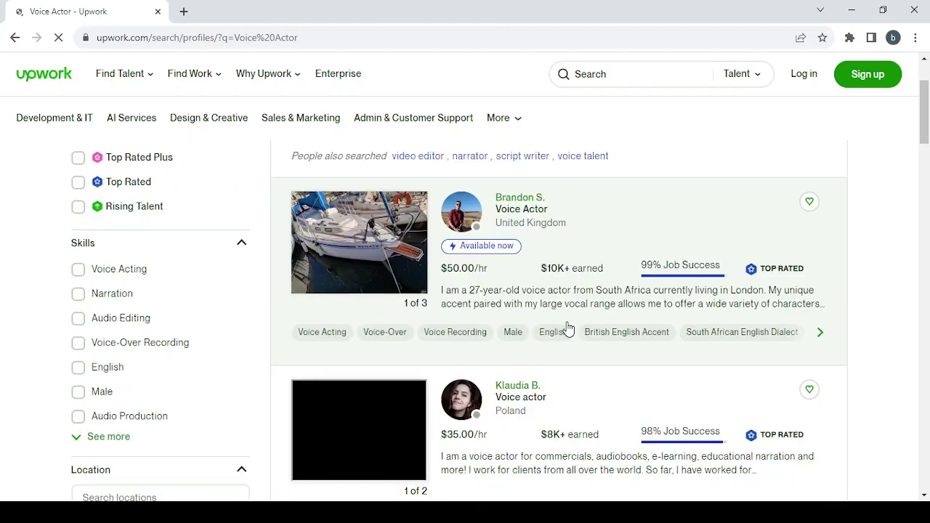
scroll(568, 329, "down", 1)
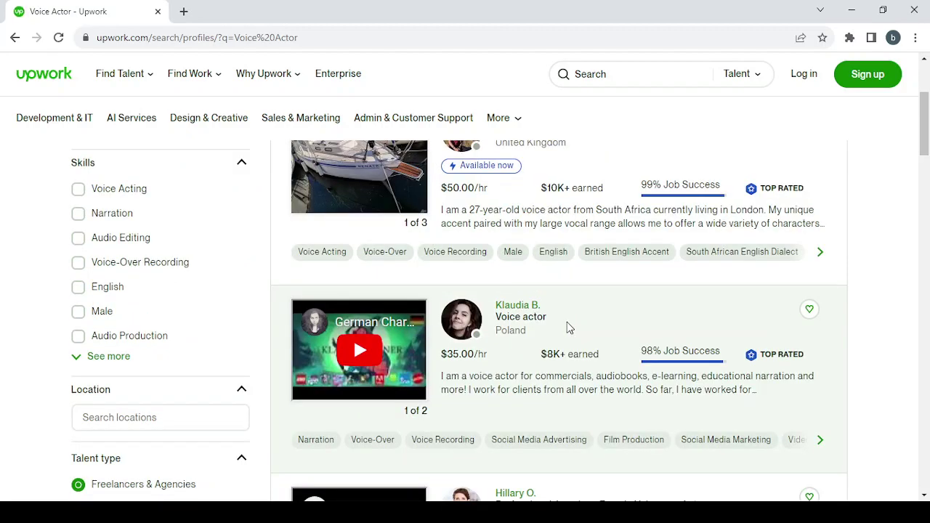
scroll(568, 327, "down", 1)
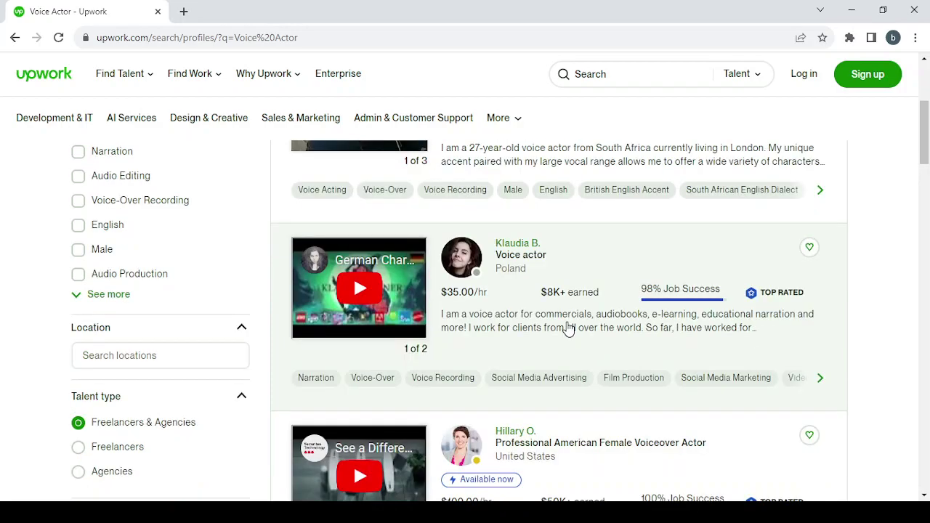
scroll(568, 328, "down", 2)
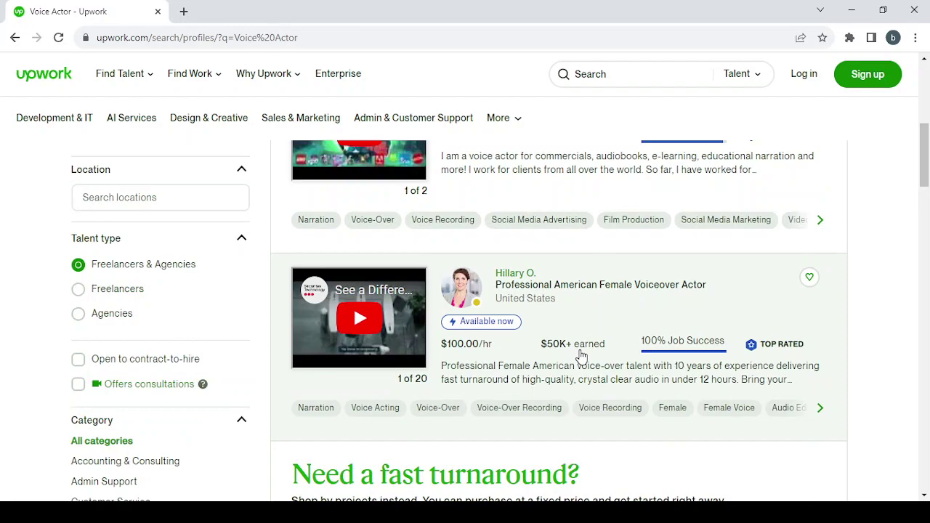
scroll(554, 346, "down", 2)
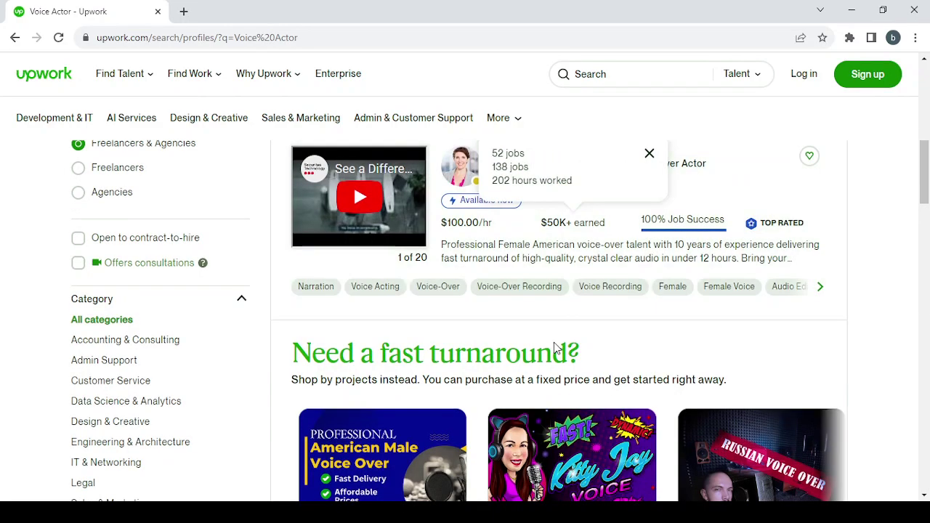
scroll(554, 348, "down", 5)
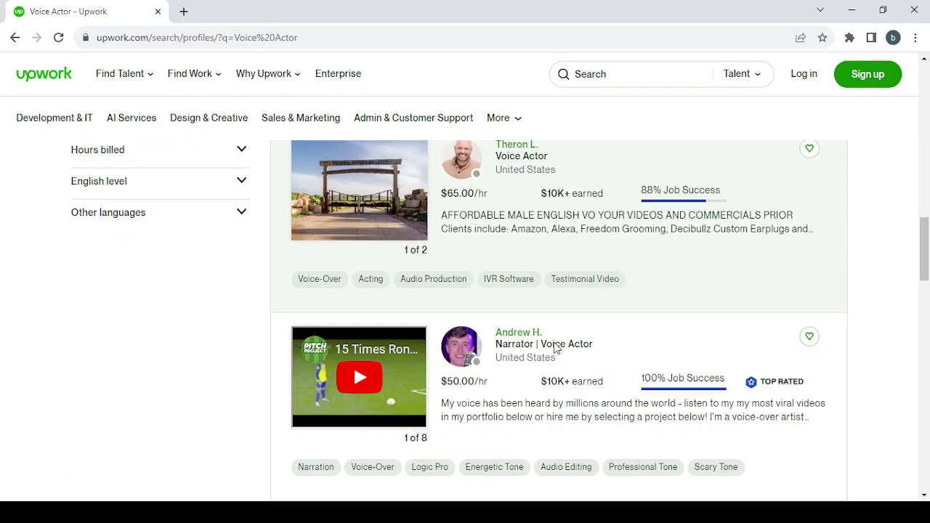
scroll(554, 347, "down", 4)
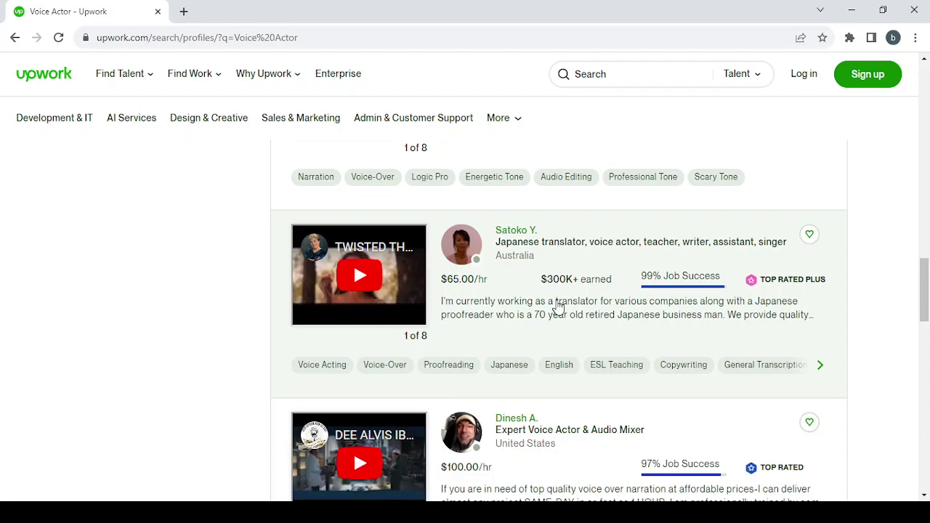
scroll(548, 287, "down", 1)
scroll(547, 279, "up", 1)
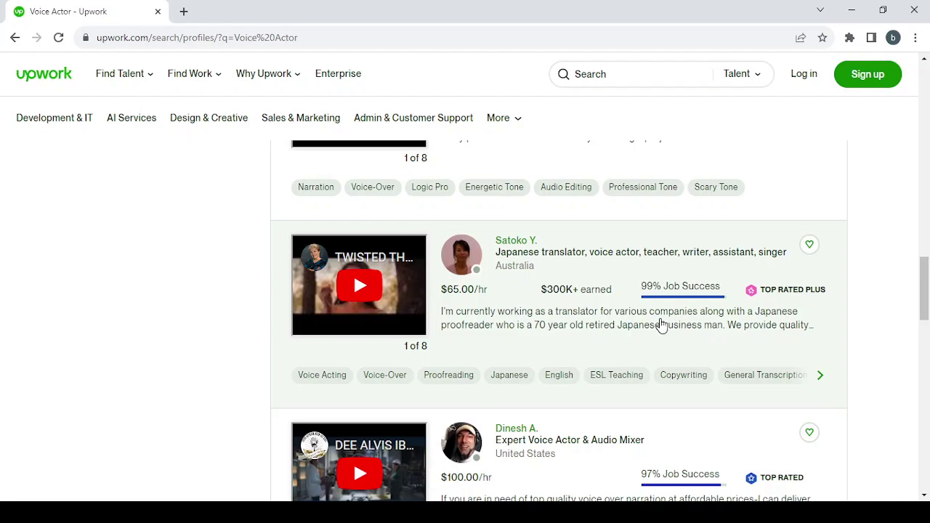
scroll(661, 325, "down", 2)
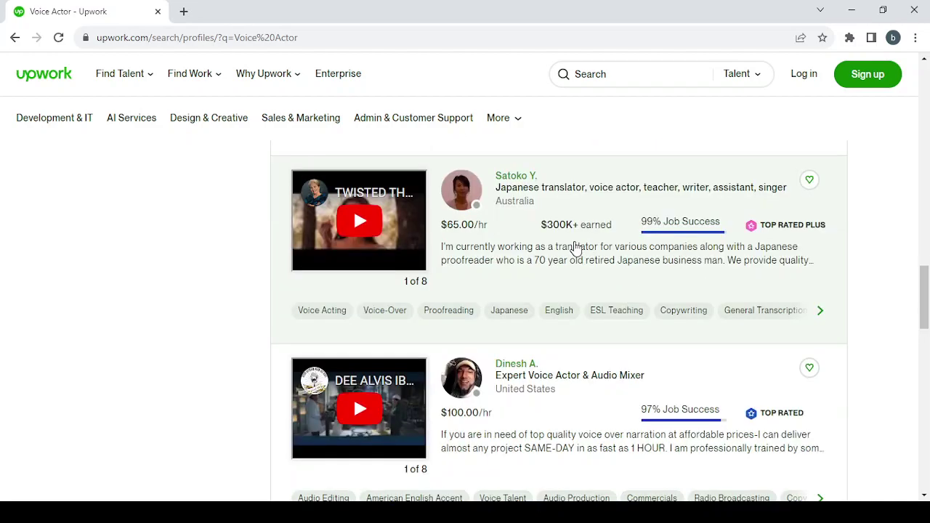
scroll(576, 248, "up", 4)
scroll(575, 248, "down", 3)
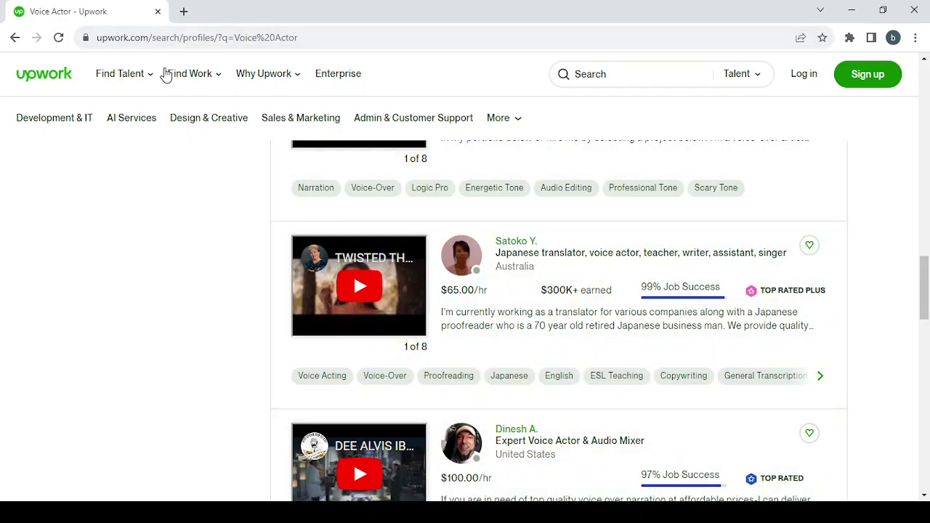
mouse_move(193, 73)
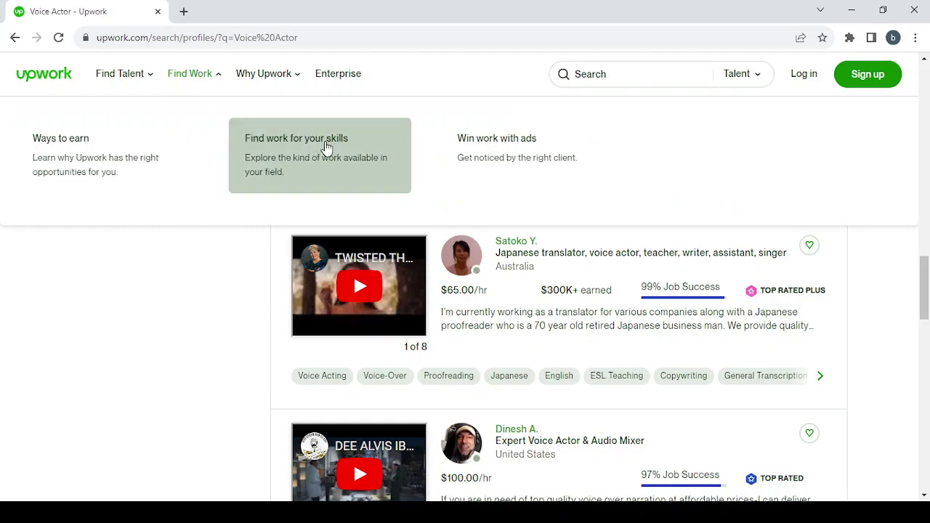
Step: Go to the 'Find work for your skills' page and scroll to the remote jobs
left_click(326, 148)
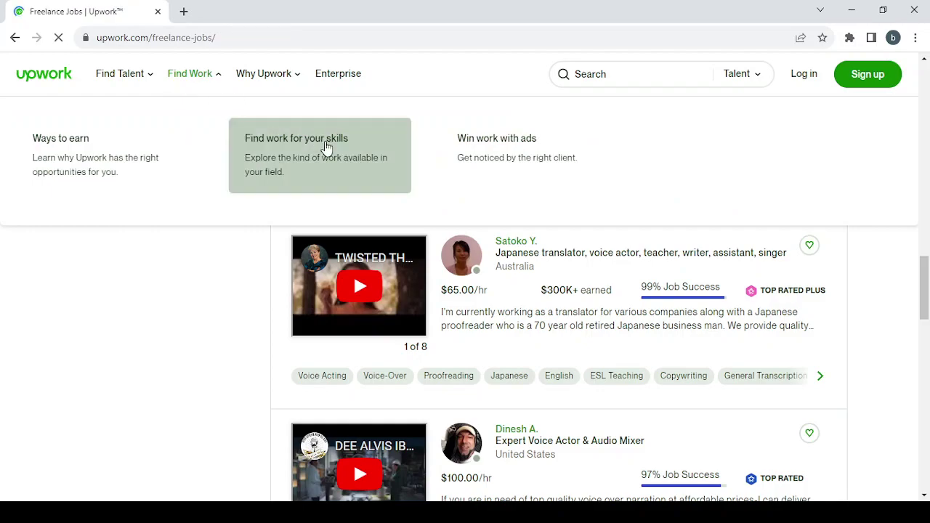
scroll(531, 357, "down", 2)
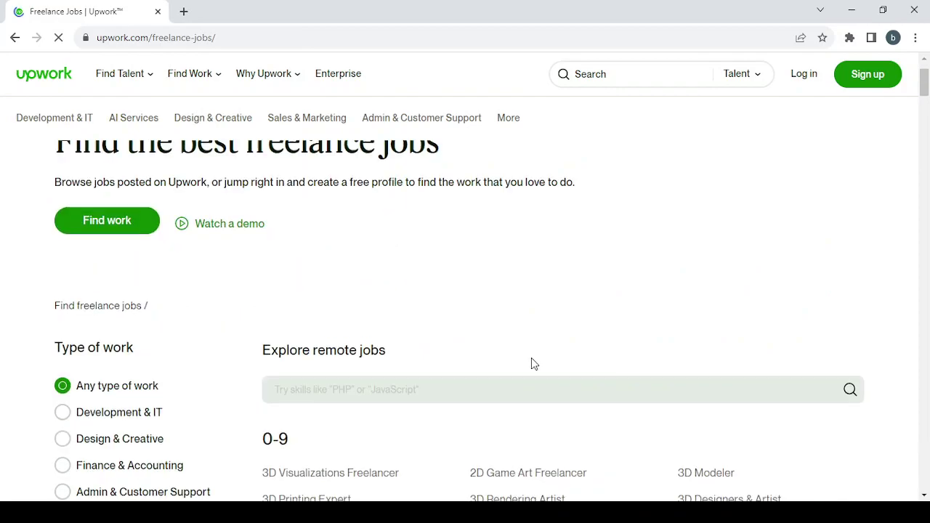